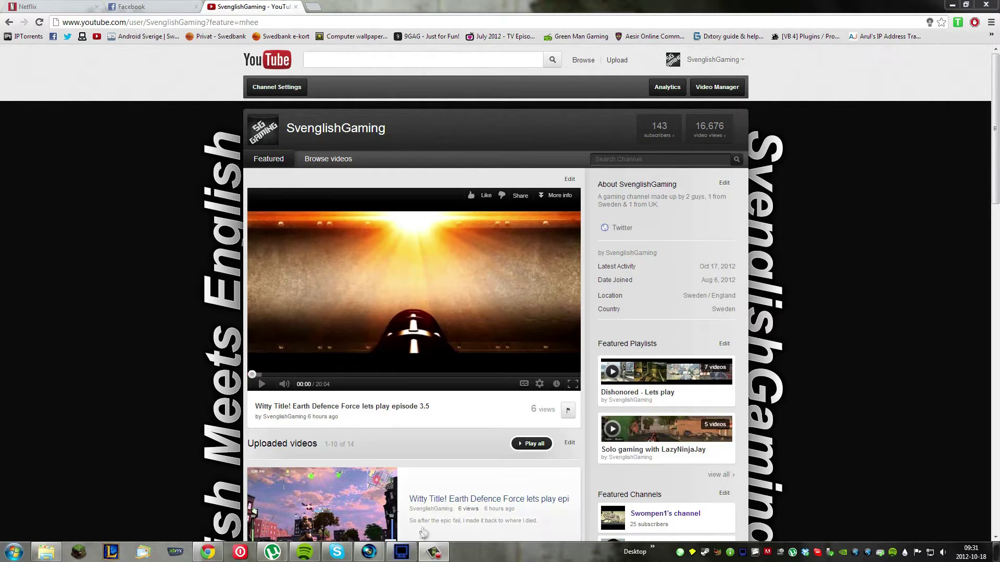
Open Dxtory's settings and review the Target, HotKey (NUM 9 movie, F11 screenshot) and Movie tabs
{"action": "left_click", "coordinate": [401, 552]}
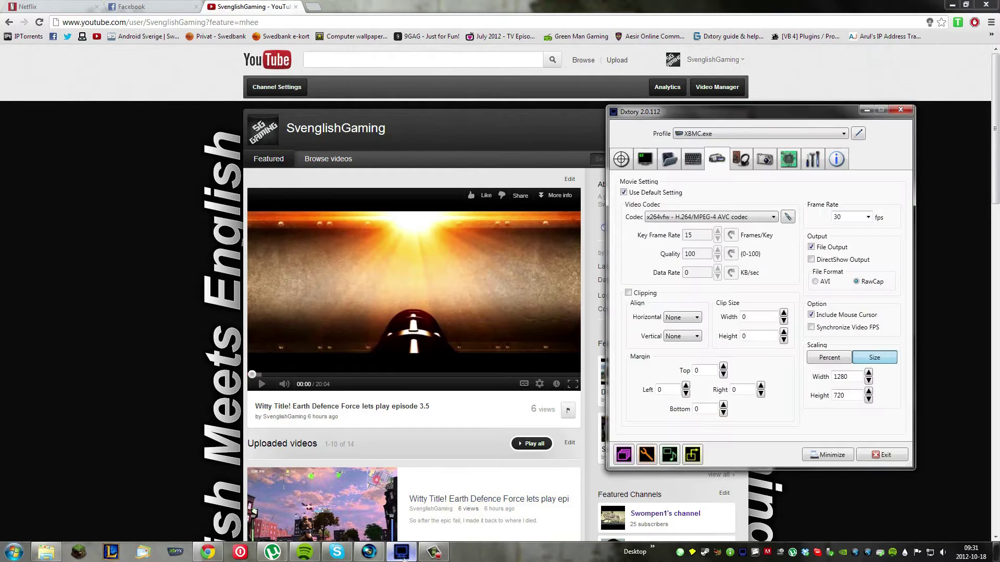
{"action": "left_click", "coordinate": [621, 160]}
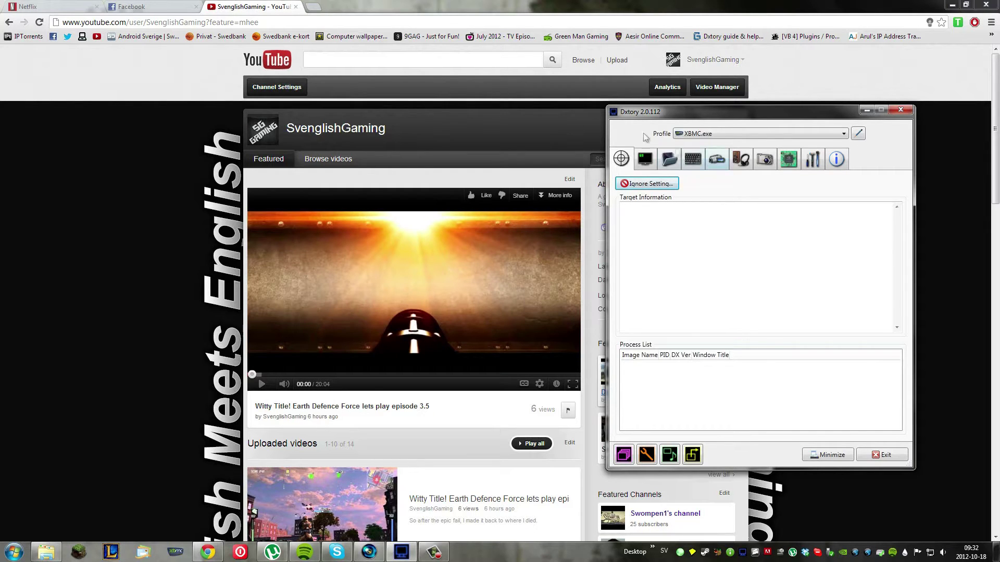
{"action": "left_click", "coordinate": [698, 160]}
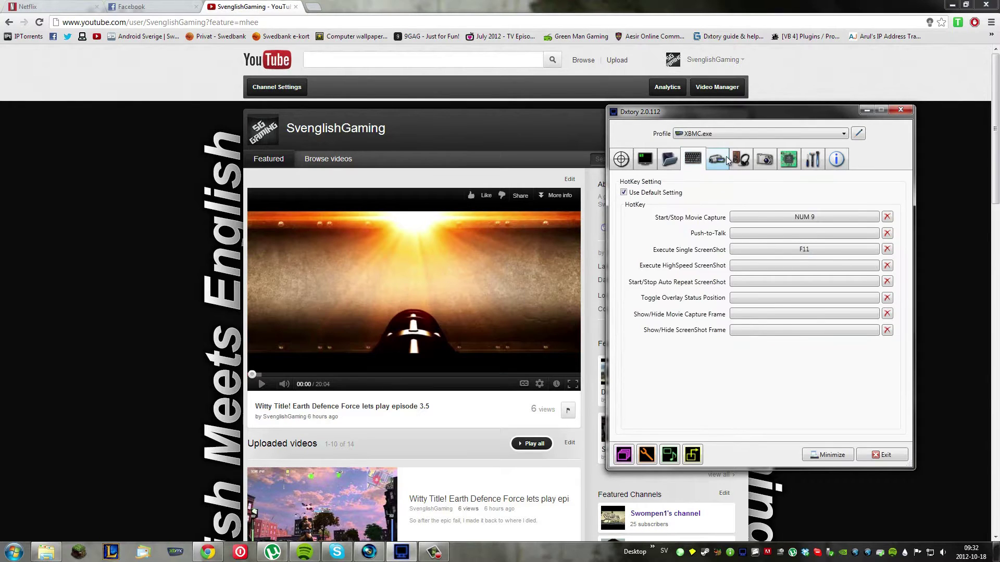
{"action": "left_click", "coordinate": [724, 157]}
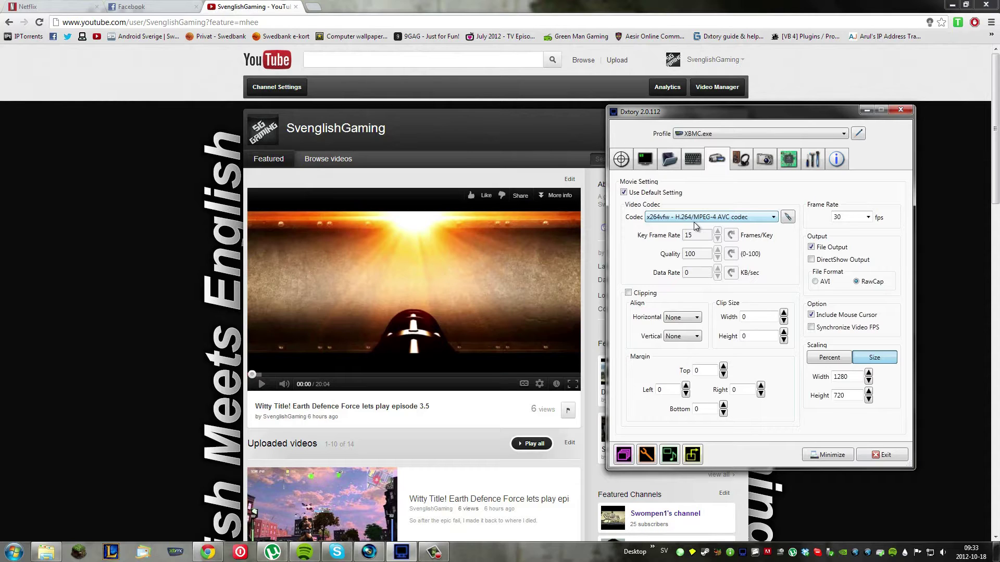
{"action": "left_click", "coordinate": [787, 218]}
{"action": "left_click", "coordinate": [733, 217]}
{"action": "left_click", "coordinate": [732, 217]}
{"action": "left_click", "coordinate": [732, 216]}
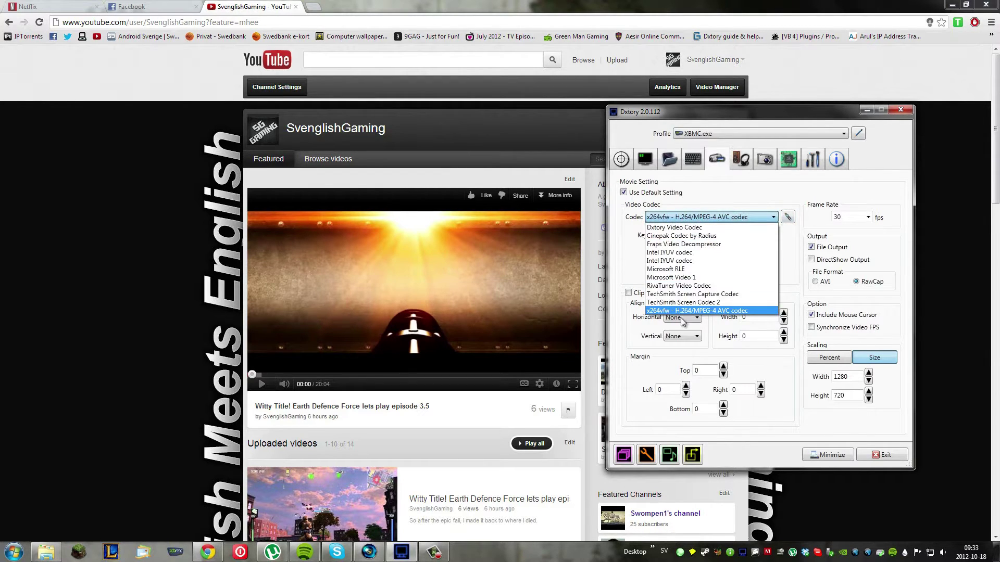
{"action": "left_click", "coordinate": [738, 220]}
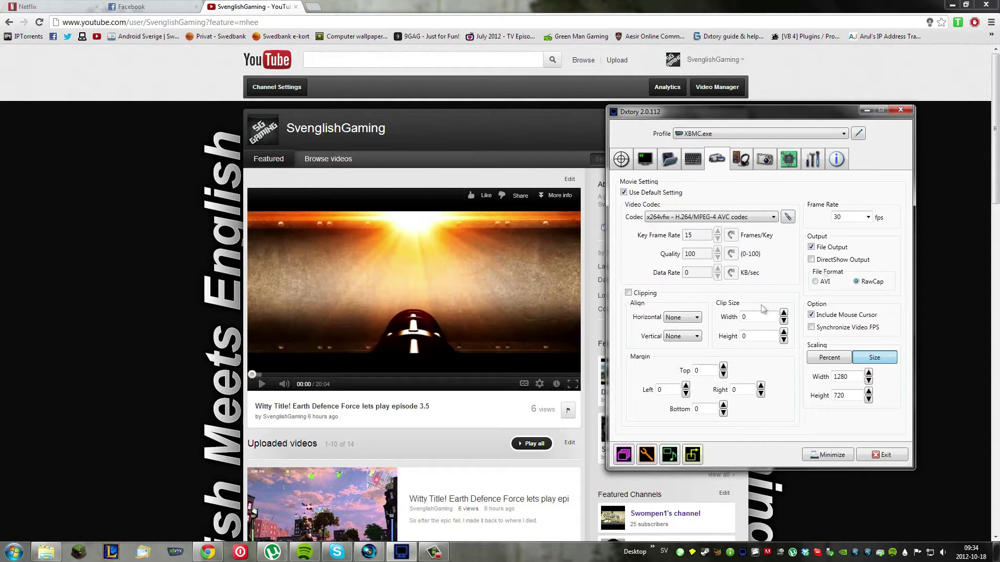
{"action": "left_click", "coordinate": [625, 455]}
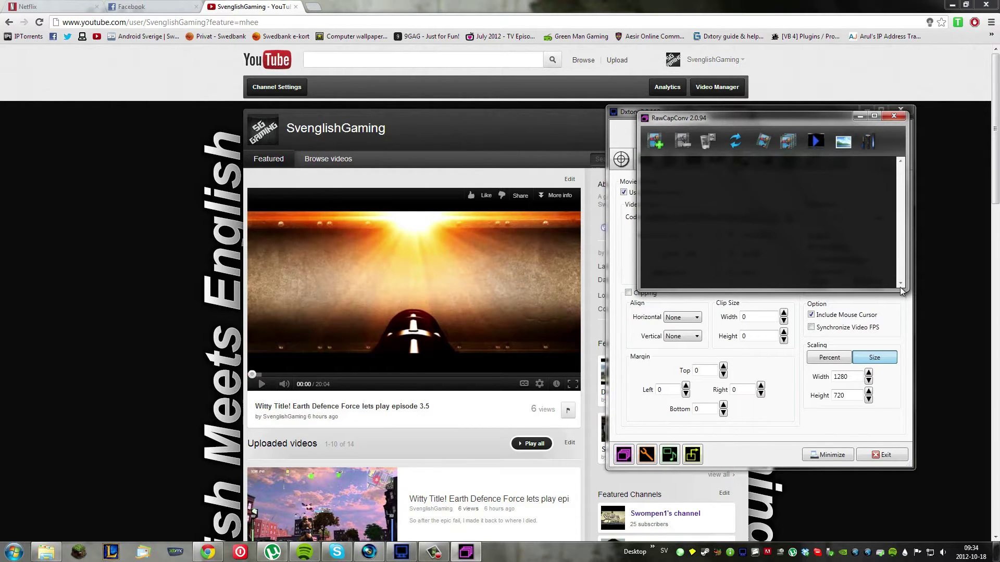
{"action": "left_click", "coordinate": [816, 141]}
{"action": "left_click", "coordinate": [317, 5]}
{"action": "left_click", "coordinate": [895, 116]}
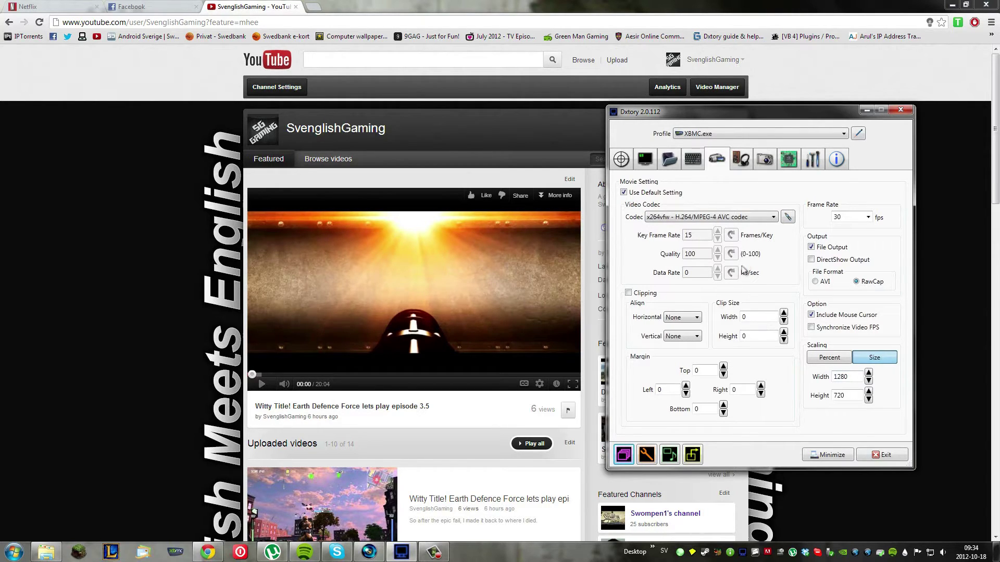
{"action": "left_click", "coordinate": [788, 216]}
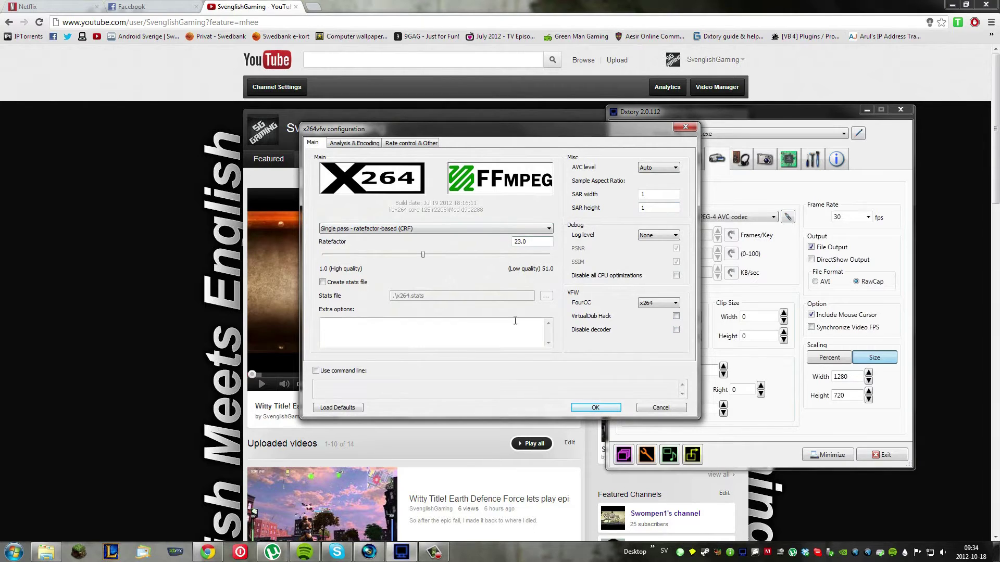
{"action": "left_click", "coordinate": [350, 143]}
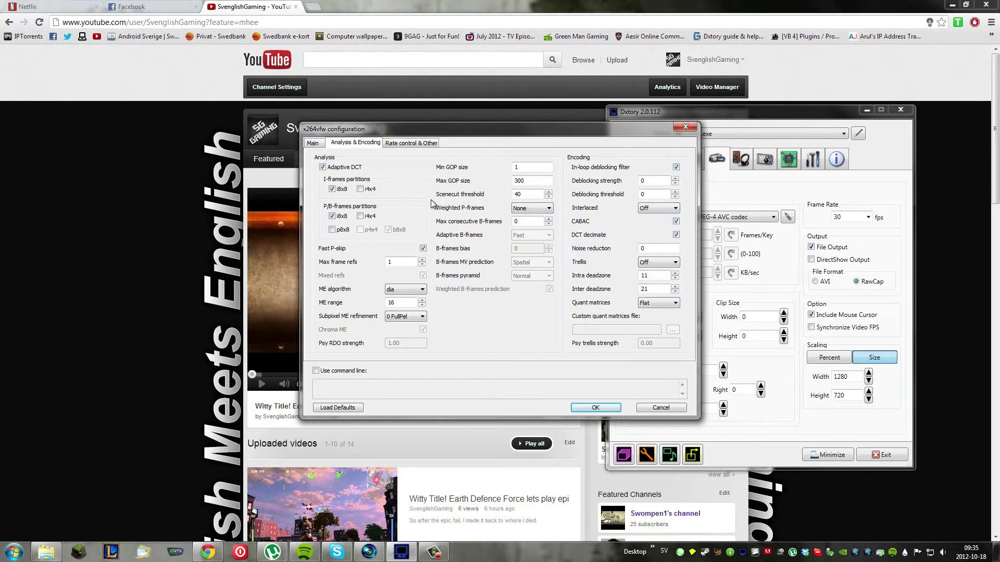
{"action": "left_click", "coordinate": [409, 146]}
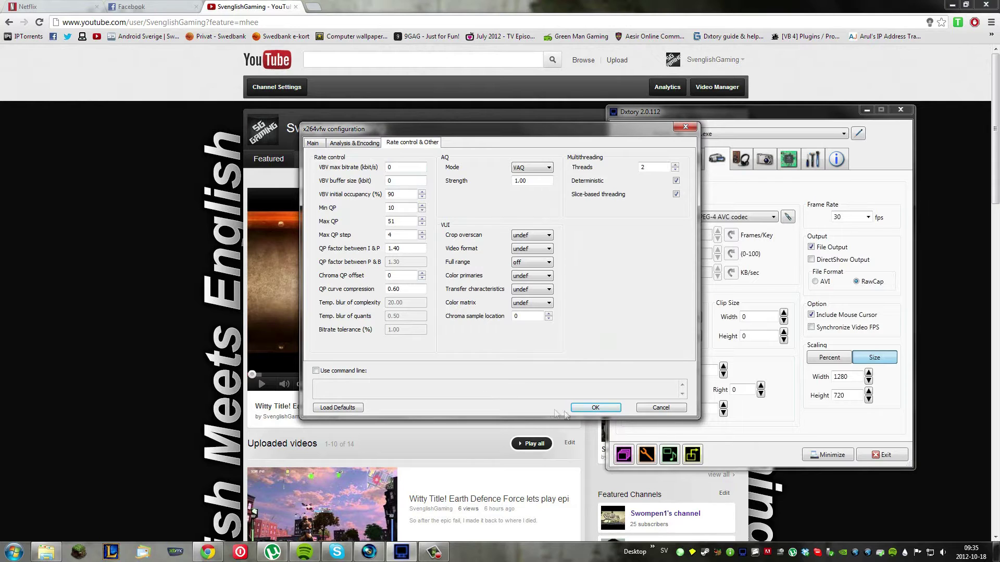
{"action": "left_click", "coordinate": [595, 407]}
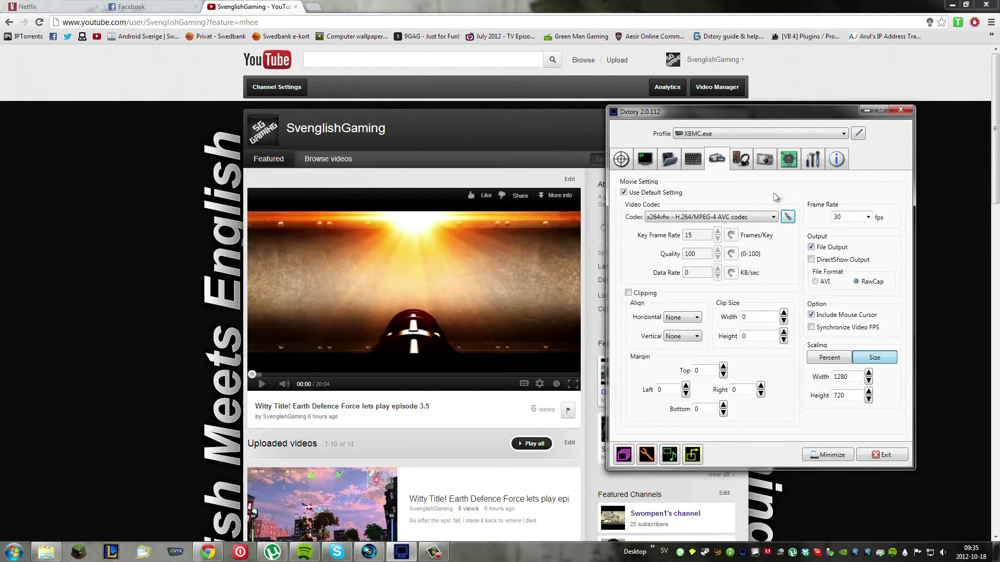
Check the movie save folder path E:\fraps\Inte Edited in the Folder settings
{"action": "left_click", "coordinate": [665, 164]}
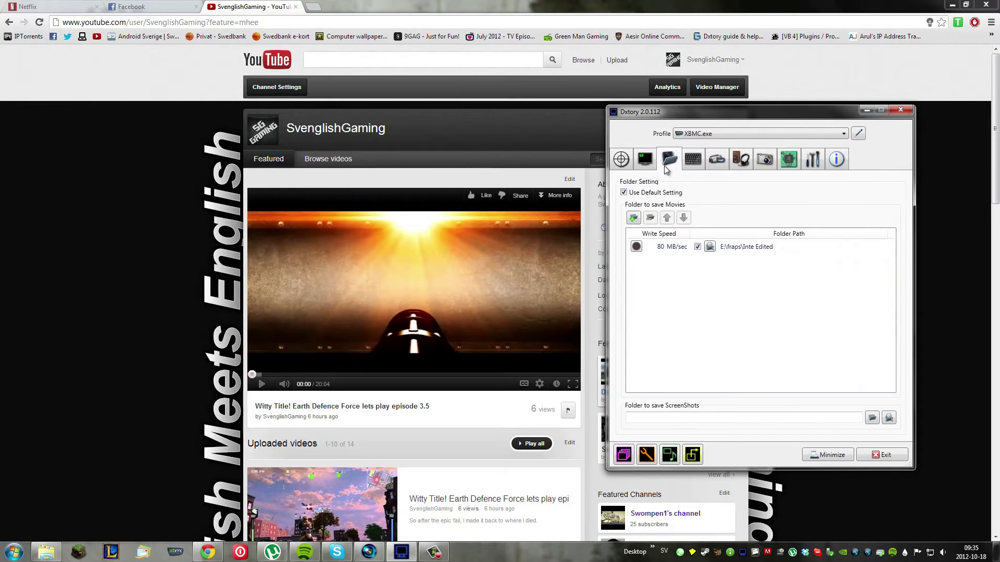
{"action": "left_click", "coordinate": [726, 253]}
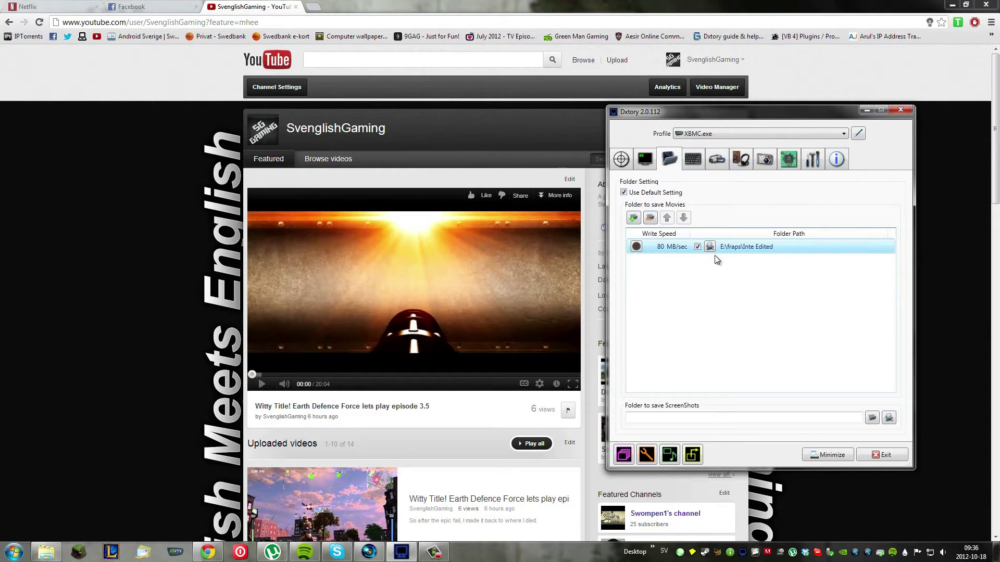
{"action": "left_click", "coordinate": [733, 248]}
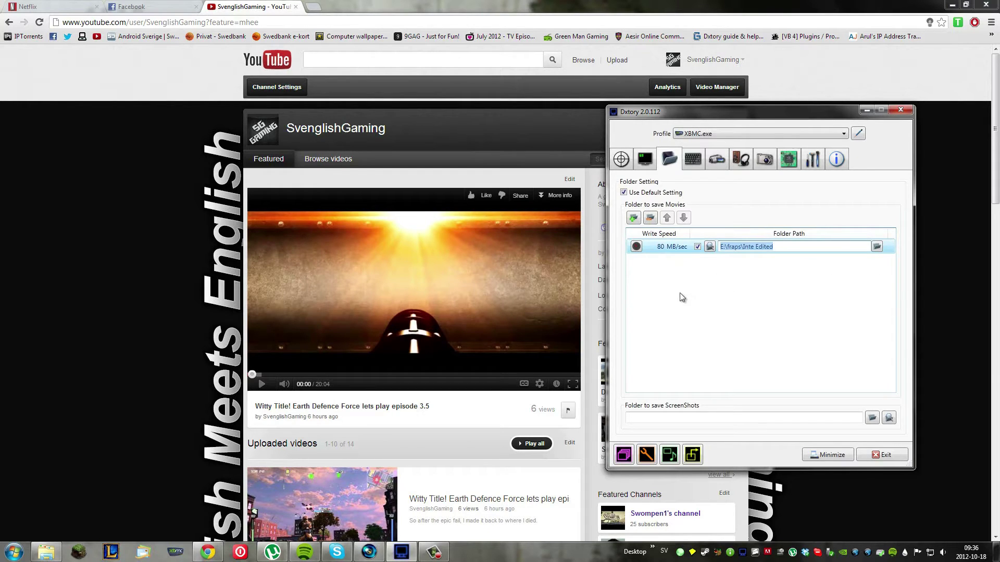
Show the overlay settings and move the FPS counter to the top-right
{"action": "left_click", "coordinate": [645, 161]}
{"action": "left_click", "coordinate": [627, 162]}
{"action": "left_click", "coordinate": [646, 164]}
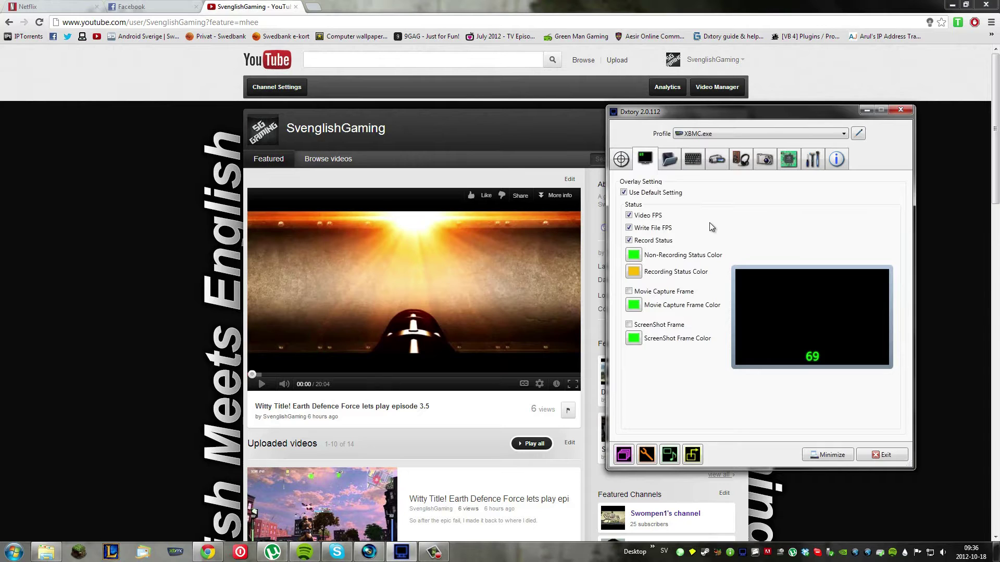
{"action": "left_click", "coordinate": [879, 281]}
Place the FPS counter at the bottom-right of the overlay preview
{"action": "left_click", "coordinate": [826, 282]}
{"action": "left_click", "coordinate": [820, 331]}
{"action": "left_click", "coordinate": [879, 356]}
Review audio: Headphones at PCM 48000 Hz, 16 bit, Stereo, plus a Microphone second stream
{"action": "left_click", "coordinate": [680, 162]}
{"action": "left_click", "coordinate": [700, 161]}
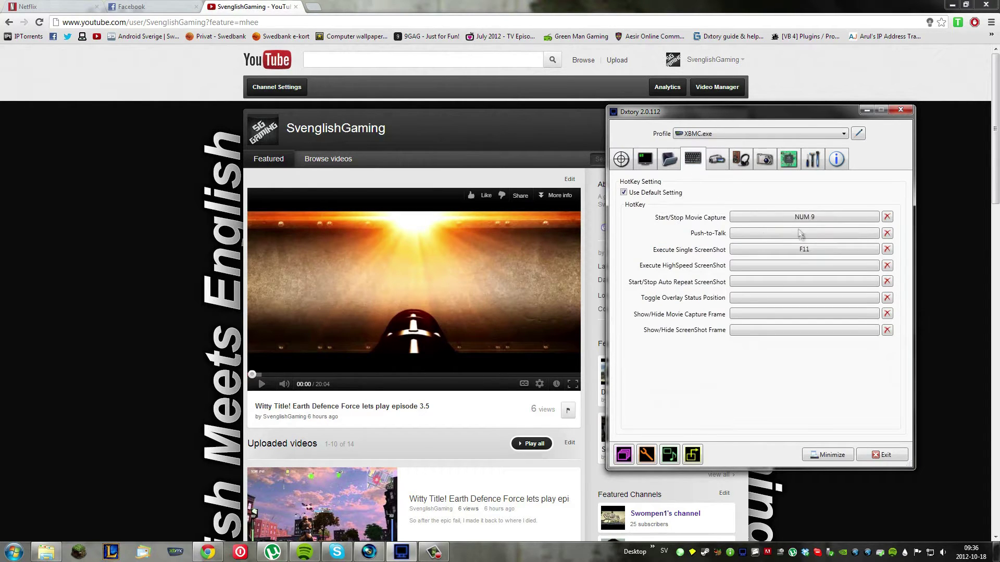
{"action": "left_click", "coordinate": [719, 166]}
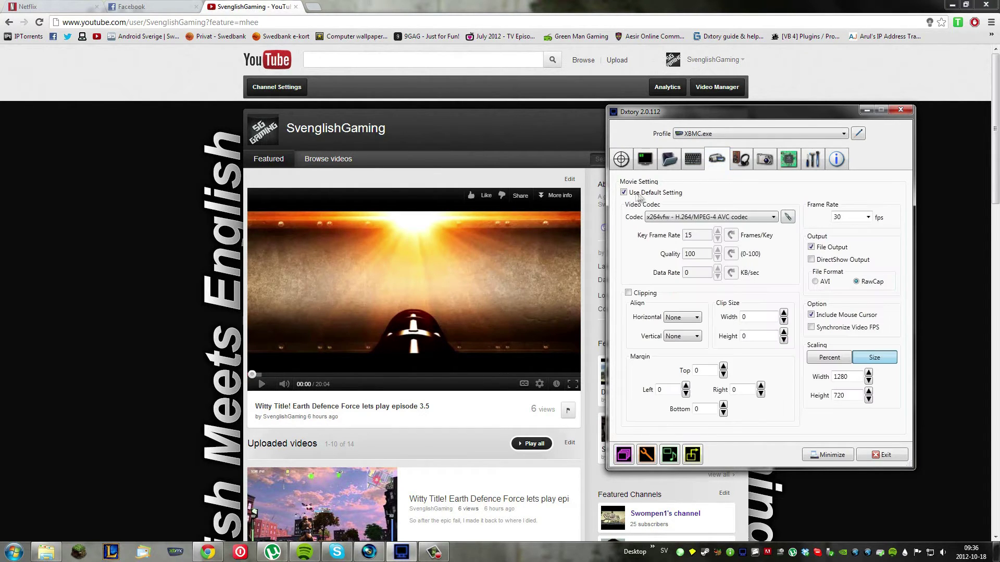
{"action": "left_click", "coordinate": [747, 166]}
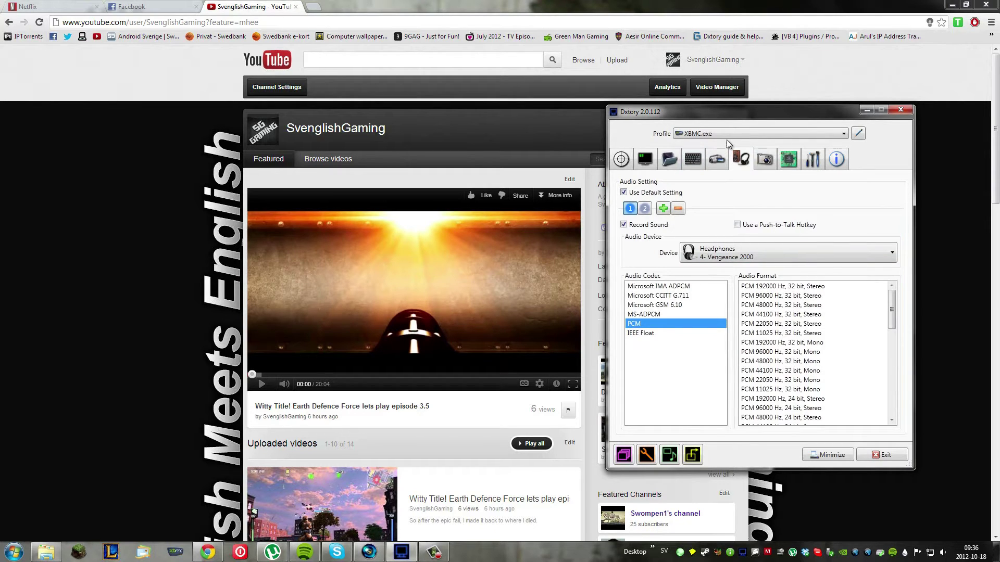
{"action": "left_click", "coordinate": [644, 209]}
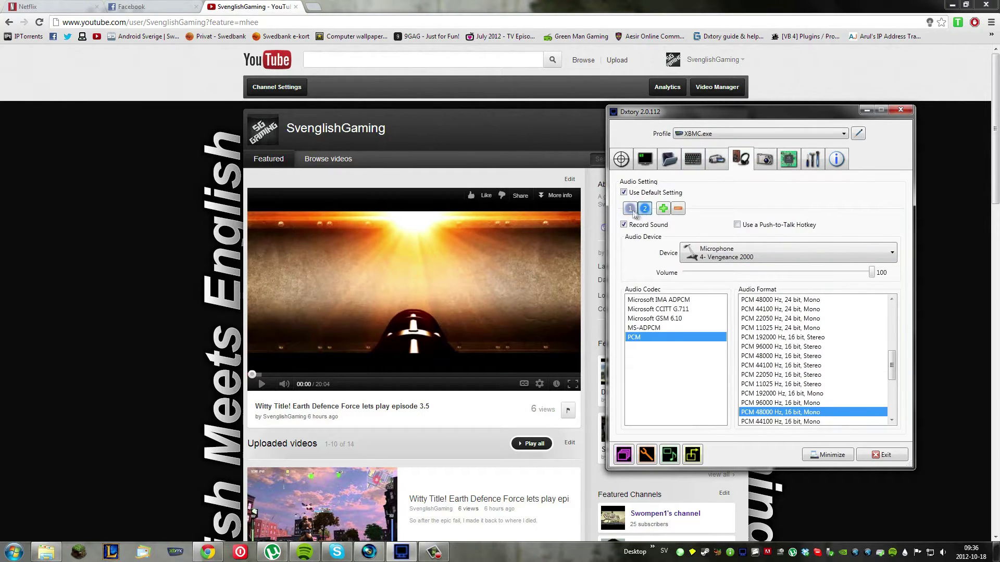
{"action": "left_click", "coordinate": [631, 209]}
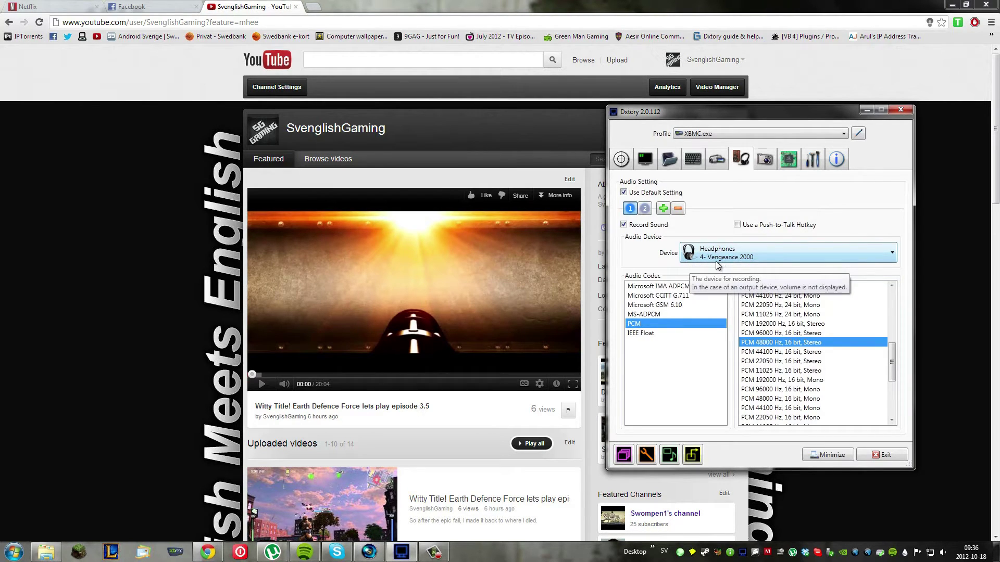
{"action": "scroll", "coordinate": [715, 261], "scroll_direction": "down", "scroll_amount": 1}
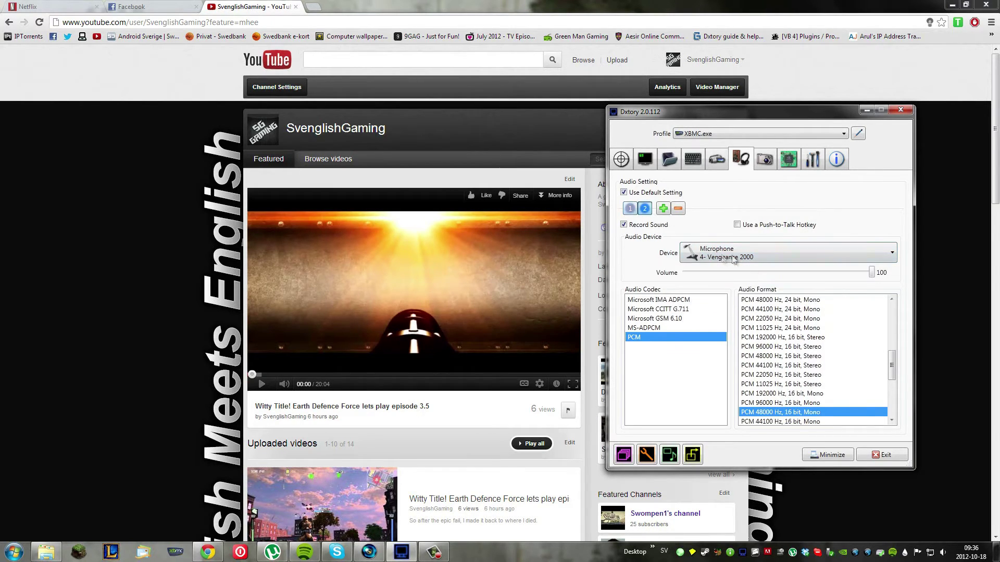
{"action": "scroll", "coordinate": [736, 256], "scroll_direction": "up", "scroll_amount": 1}
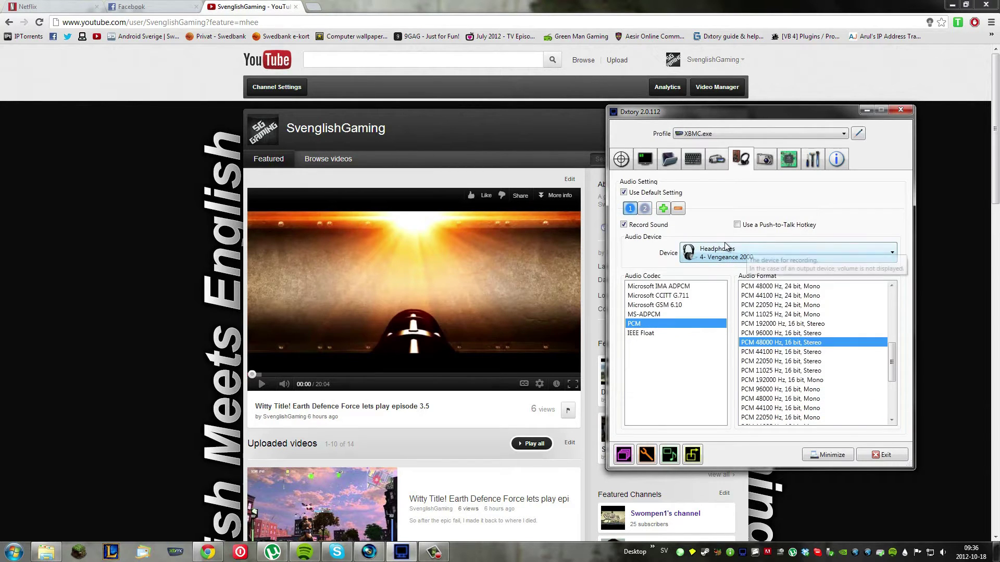
{"action": "left_click", "coordinate": [645, 209]}
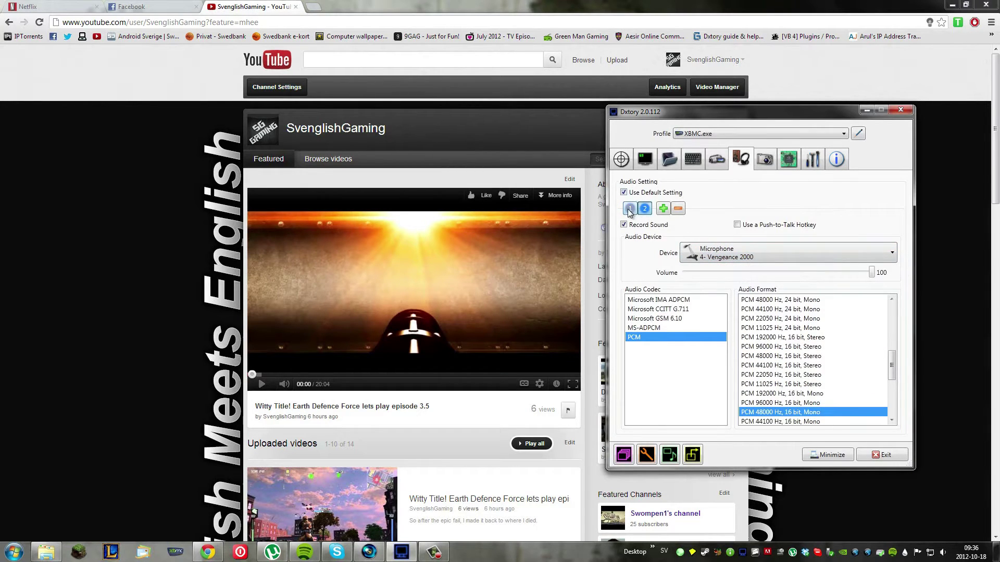
{"action": "left_click", "coordinate": [629, 209]}
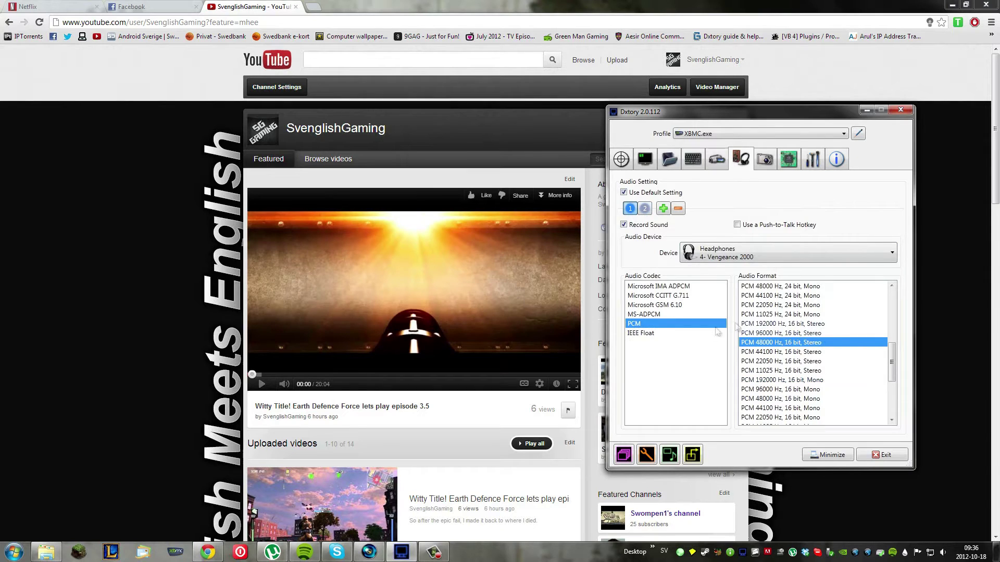
{"action": "left_click", "coordinate": [14, 552]}
Compare the Headphones' default format (2 channel, 16 bit, 44100 Hz) with Dxtory's audio settings
{"action": "left_click", "coordinate": [167, 439]}
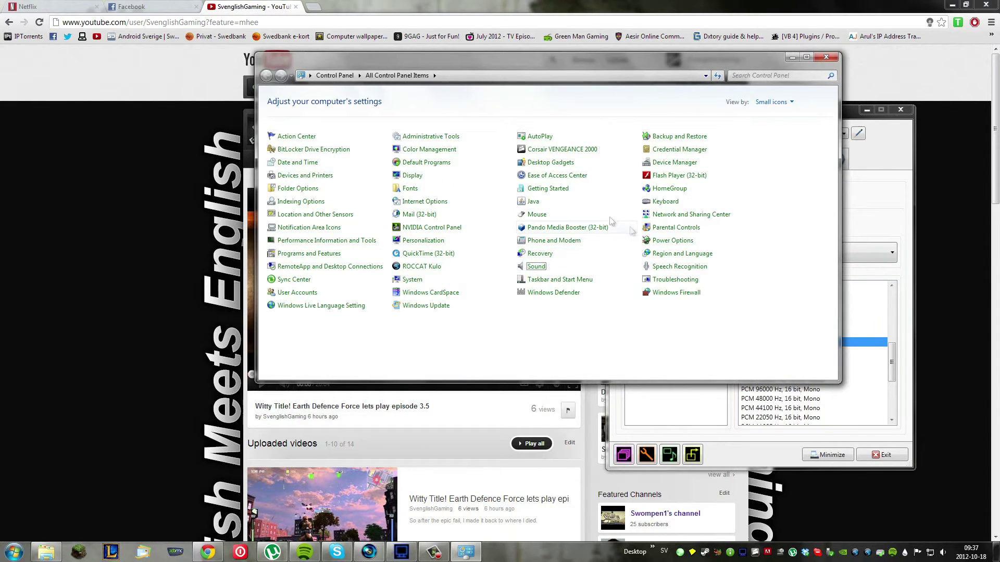
{"action": "left_click", "coordinate": [279, 194]}
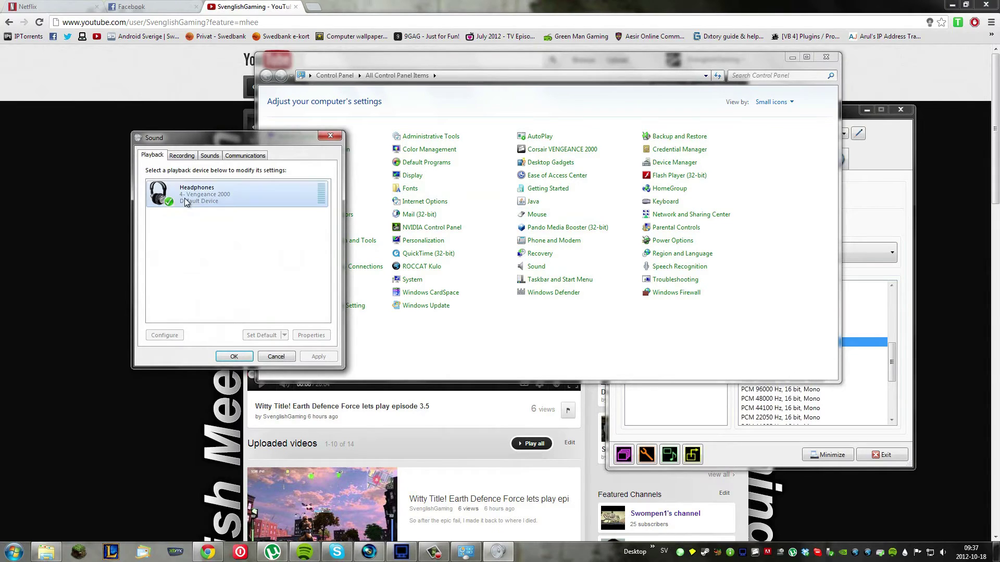
{"action": "double_click", "coordinate": [279, 194]}
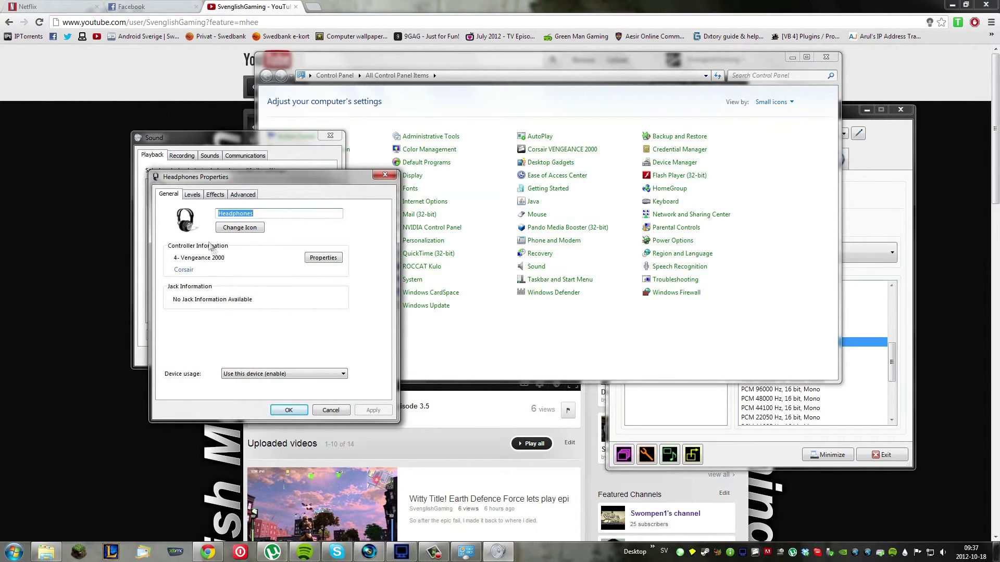
{"action": "left_click", "coordinate": [230, 195]}
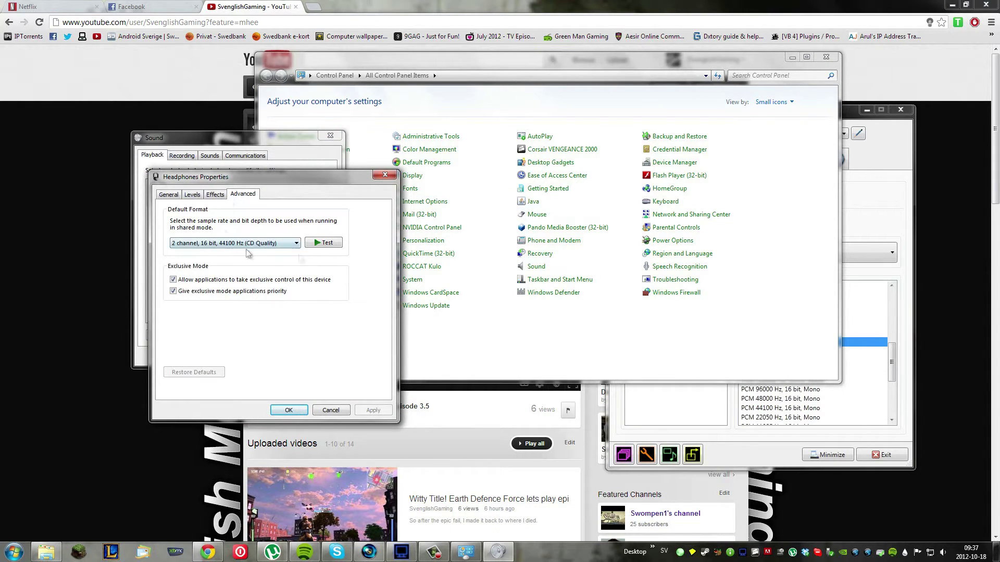
{"action": "left_click", "coordinate": [909, 334]}
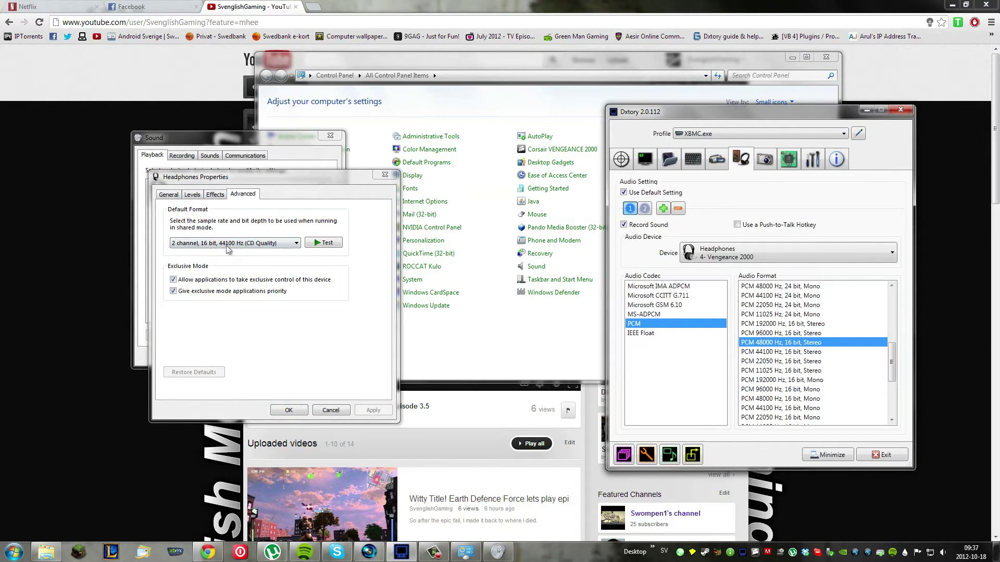
{"action": "left_click", "coordinate": [153, 252]}
Cancel the Headphones and Sound dialogs and close Control Panel
{"action": "left_click", "coordinate": [330, 410]}
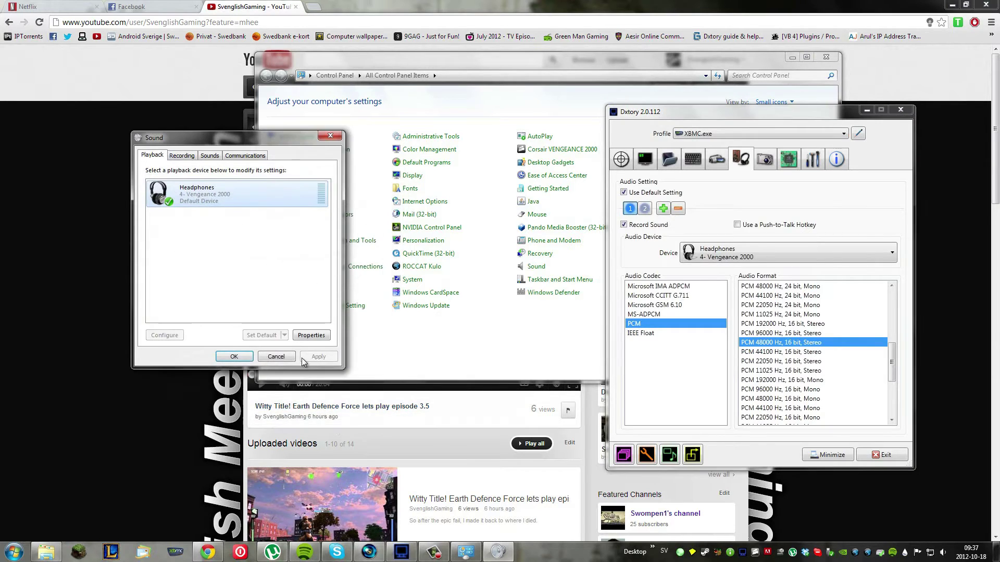
{"action": "left_click", "coordinate": [278, 356]}
{"action": "left_click", "coordinate": [834, 57]}
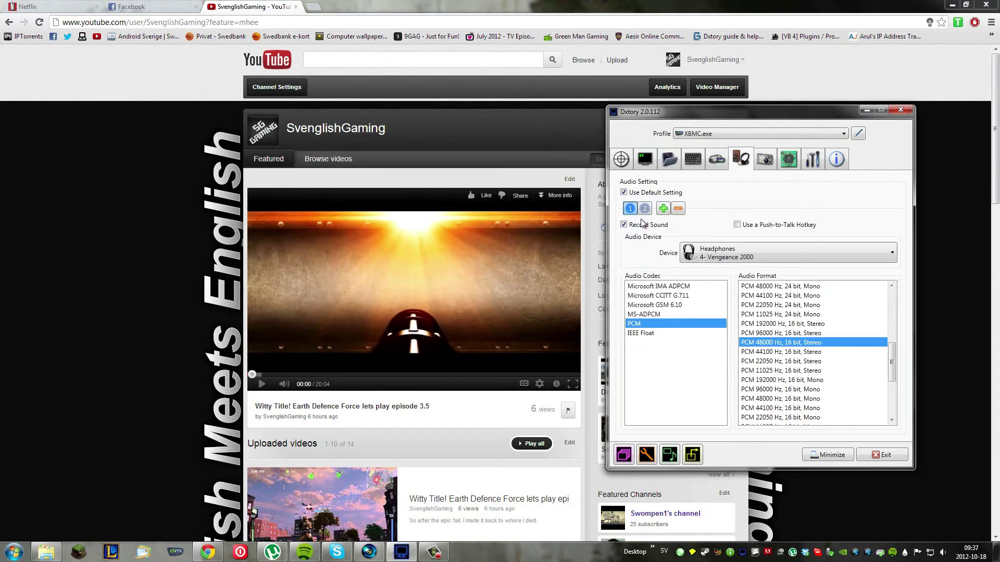
Review the screenshot settings (PNG, JPEG quality 97), then move on to the advanced settings
{"action": "left_click", "coordinate": [766, 161]}
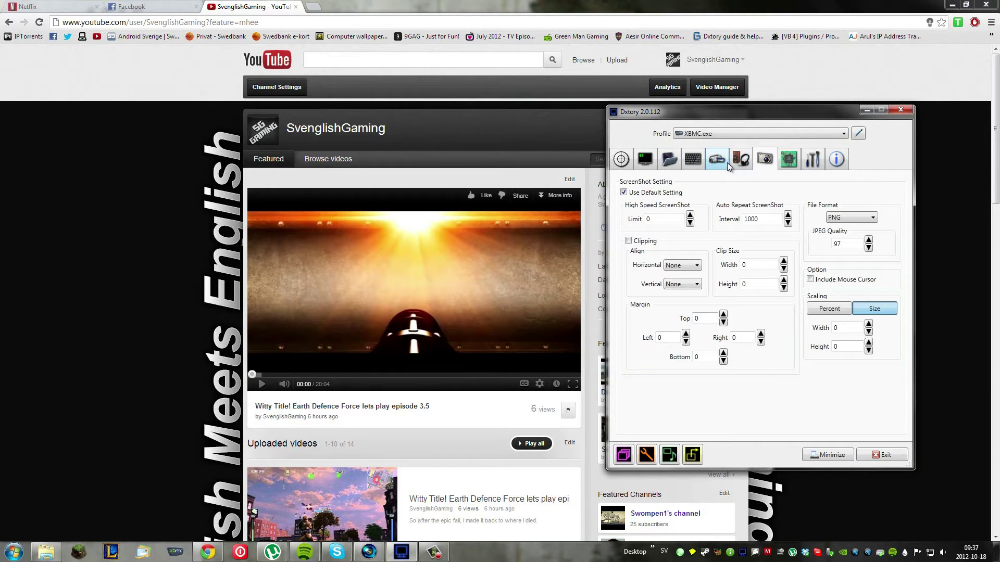
{"action": "left_click", "coordinate": [787, 161]}
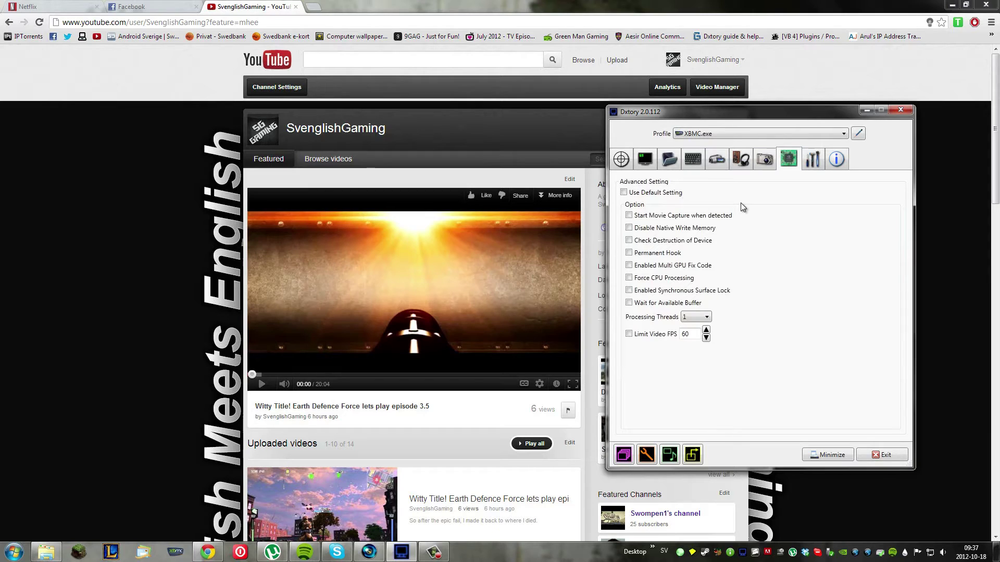
Leave Processing Threads at 1 in the advanced settings, then show the global settings
{"action": "left_click", "coordinate": [706, 317]}
{"action": "left_click", "coordinate": [694, 324]}
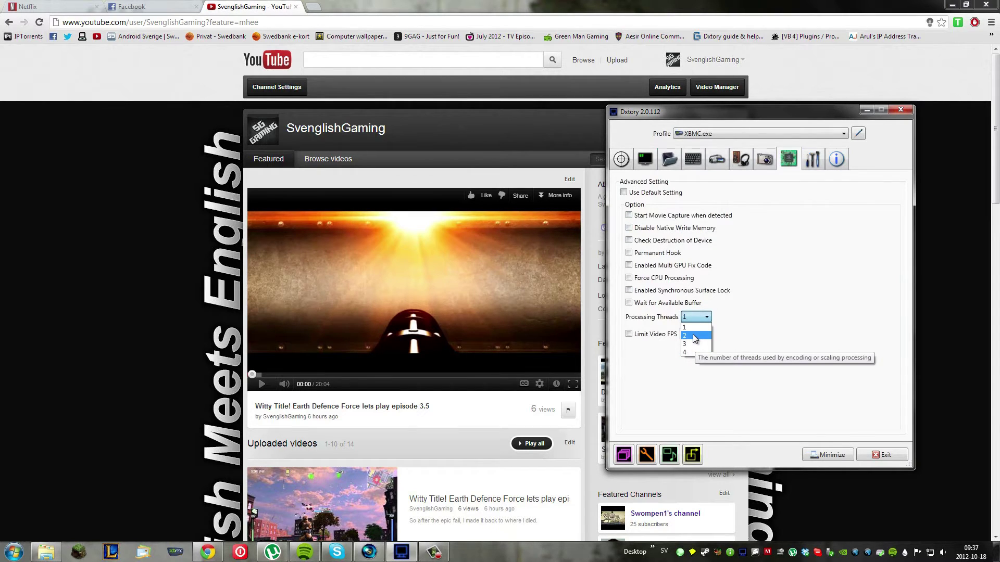
{"action": "left_click", "coordinate": [720, 328]}
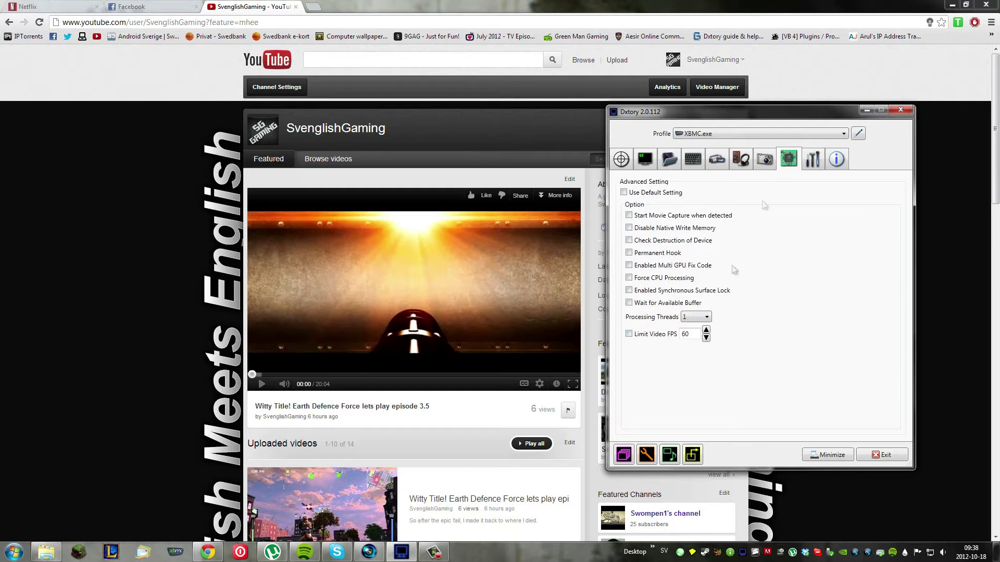
{"action": "left_click", "coordinate": [706, 317]}
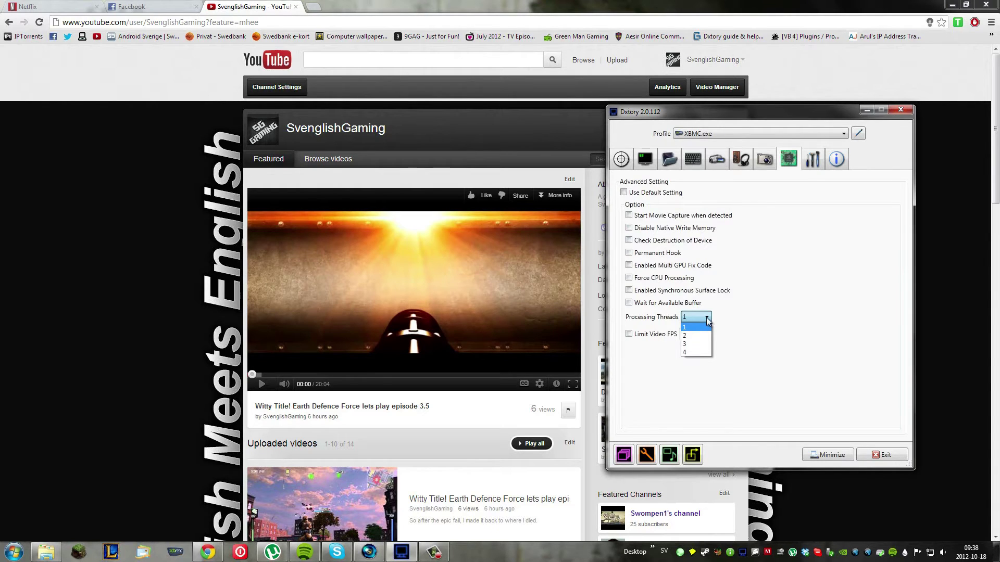
{"action": "left_click", "coordinate": [706, 326]}
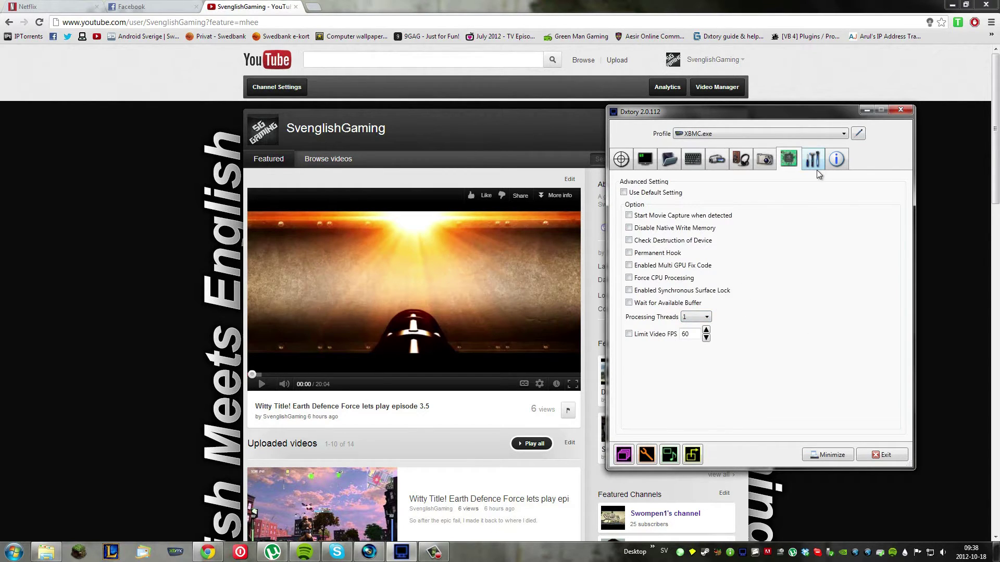
{"action": "left_click", "coordinate": [817, 164]}
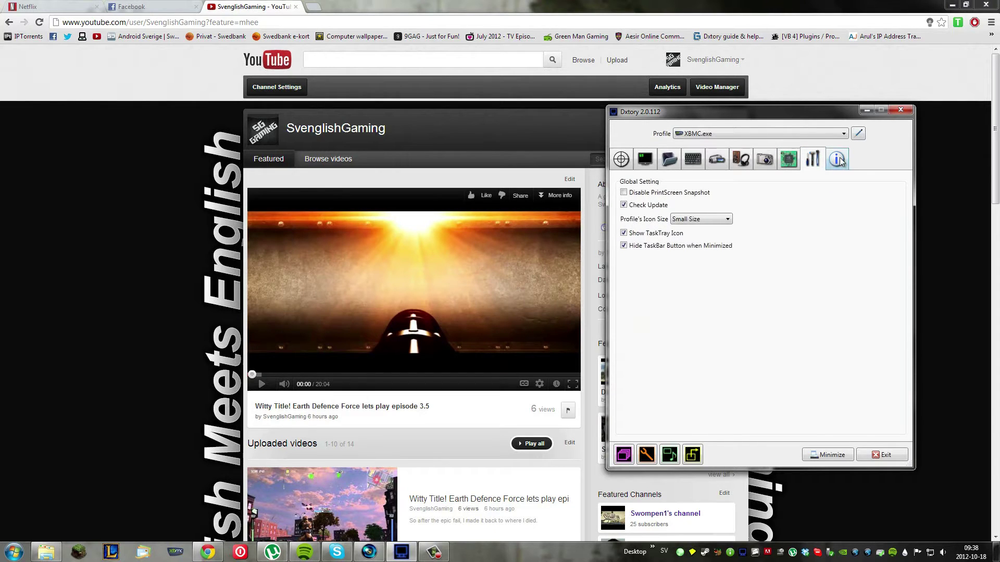
On the Movie Setting tab, switch the profile to League of Legends.exe and back to Default
{"action": "left_click", "coordinate": [836, 158]}
{"action": "left_click", "coordinate": [723, 163]}
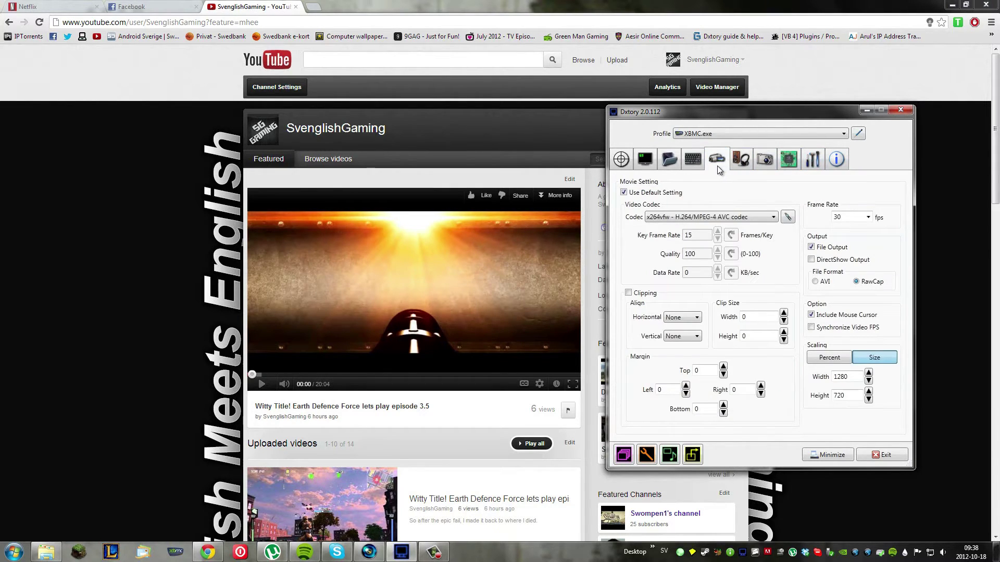
{"action": "left_click", "coordinate": [736, 133]}
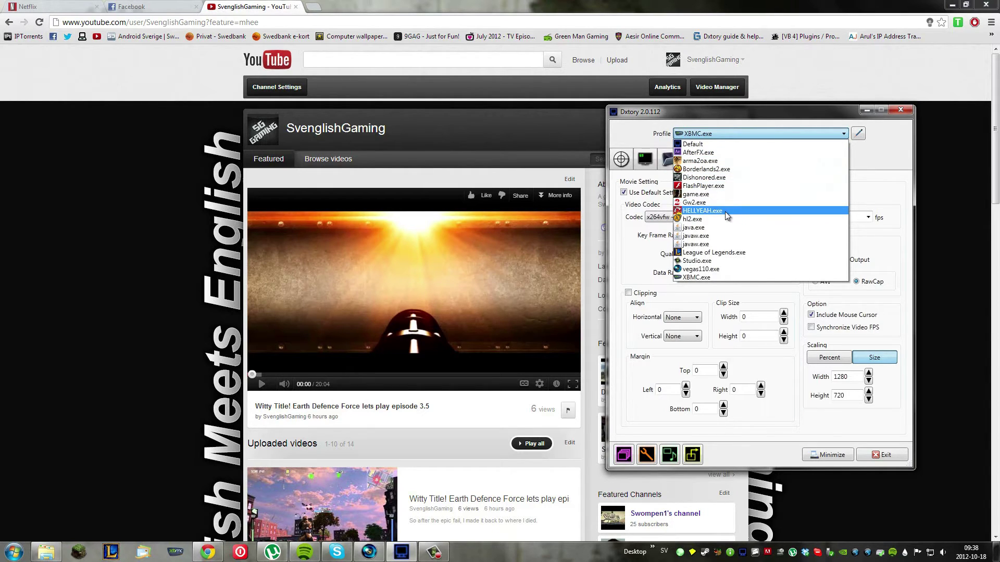
{"action": "left_click", "coordinate": [755, 252]}
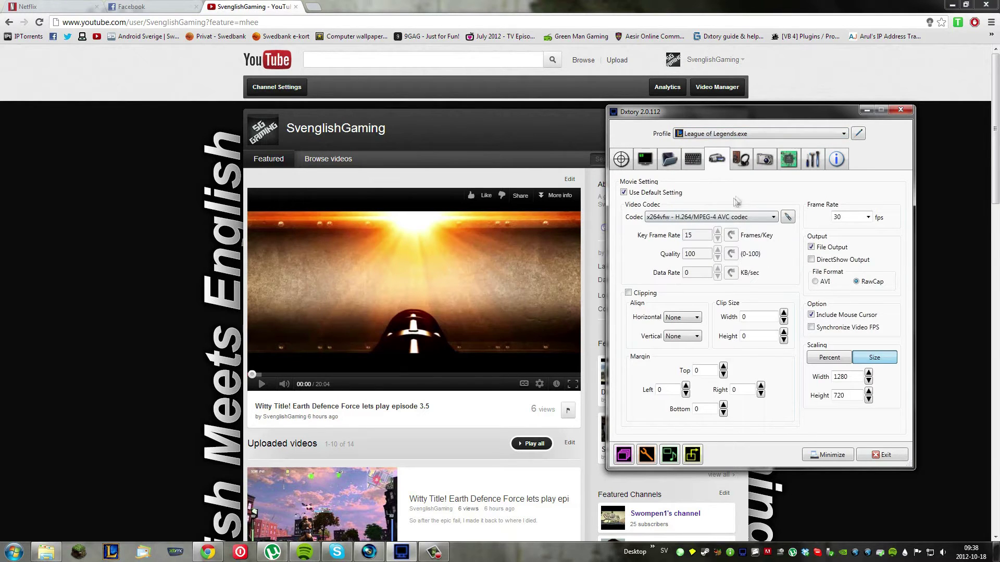
{"action": "left_click", "coordinate": [736, 133]}
{"action": "left_click", "coordinate": [718, 145]}
Repeat the switch to League of Legends.exe and back to Default, then launch RawCapConv
{"action": "left_click", "coordinate": [716, 135]}
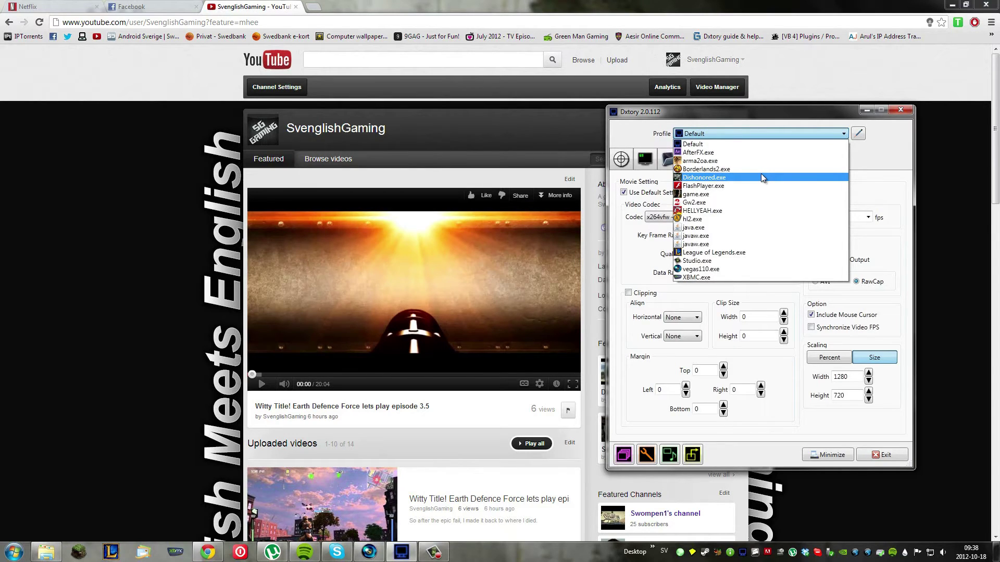
{"action": "left_click", "coordinate": [745, 251]}
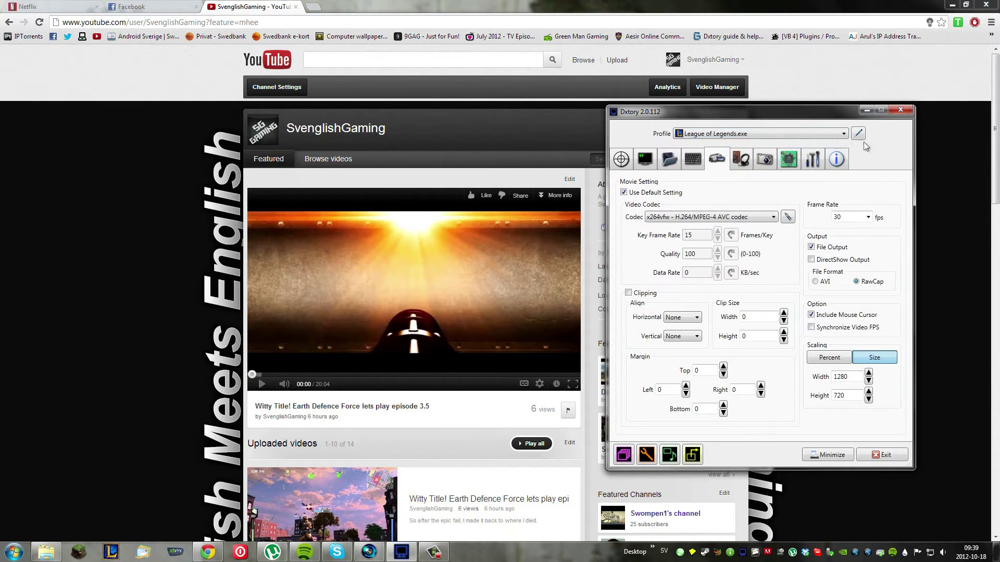
{"action": "left_click", "coordinate": [749, 134]}
{"action": "left_click", "coordinate": [778, 224]}
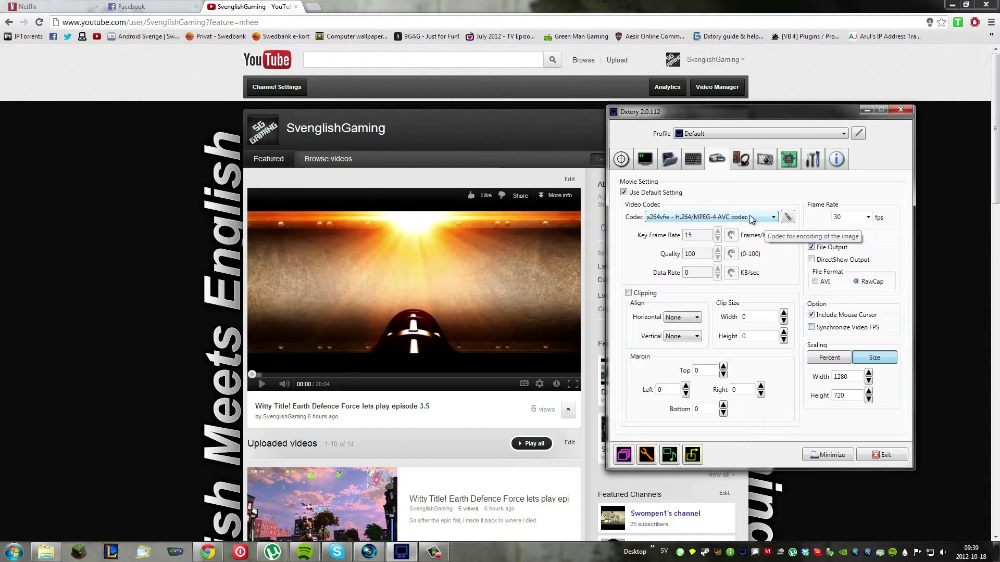
{"action": "left_click", "coordinate": [623, 454]}
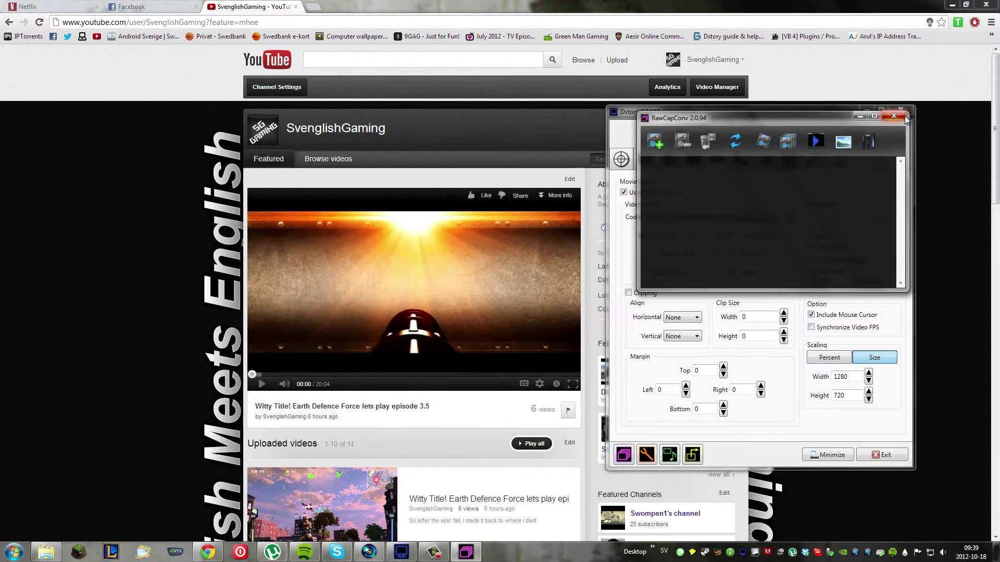
Close RawCapConv and restore HandBrake, which shows the letsplaydis2.m4v encode finished
{"action": "left_click", "coordinate": [903, 116]}
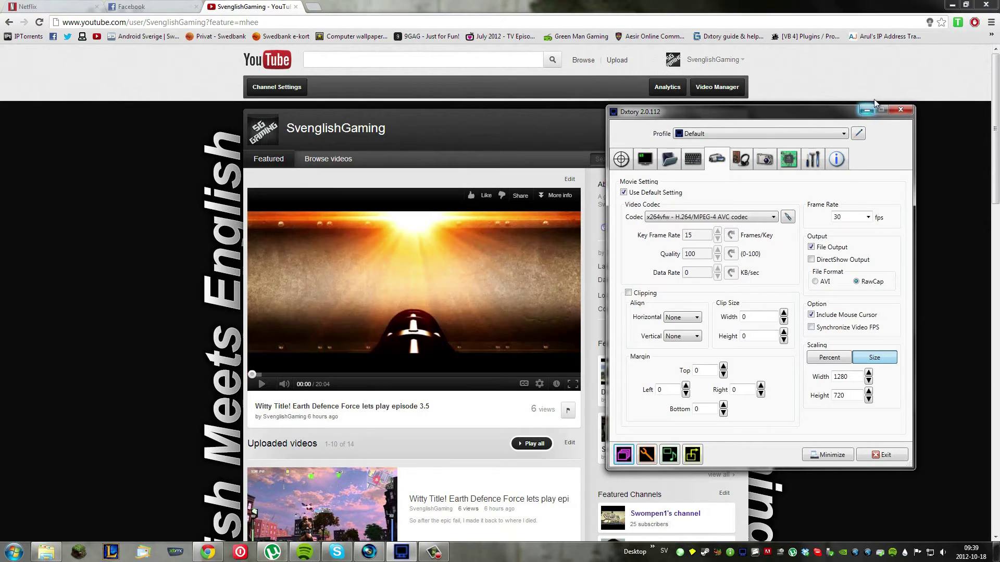
{"action": "double_click", "coordinate": [719, 554]}
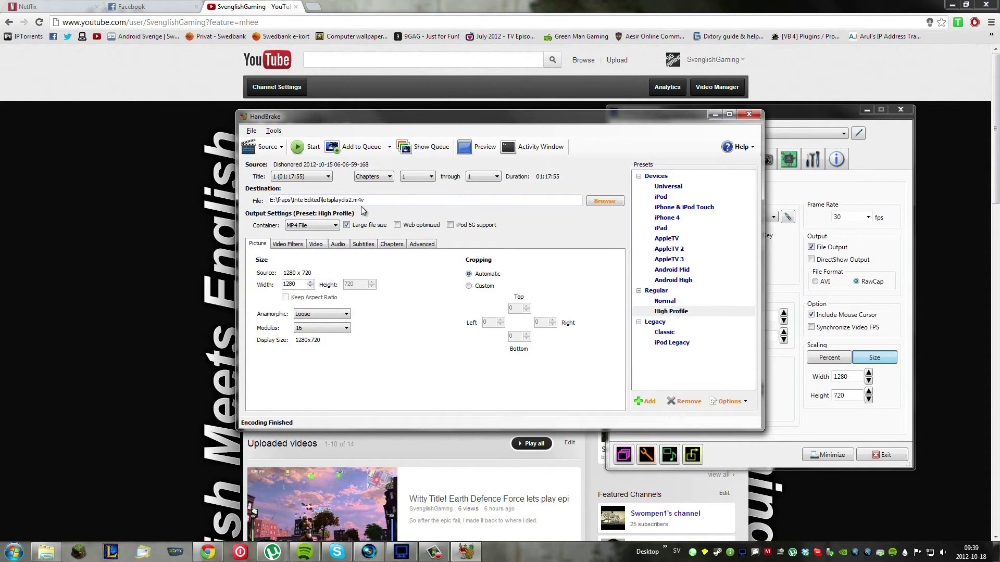
{"action": "left_click_drag", "start_coordinate": [372, 200], "coordinate": [192, 179]}
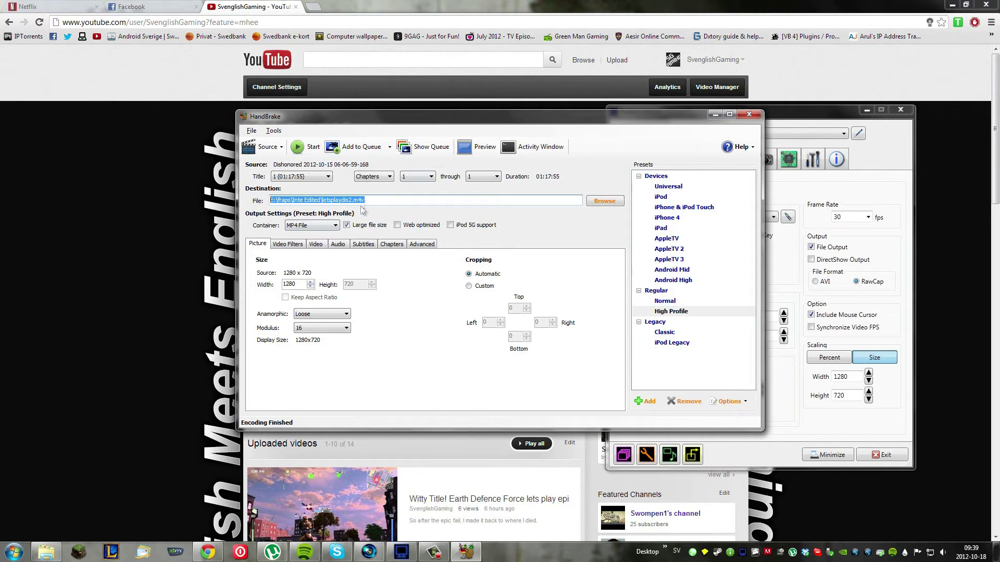
{"action": "left_click_drag", "start_coordinate": [351, 200], "coordinate": [415, 211]}
{"action": "left_click", "coordinate": [247, 148]}
{"action": "left_click", "coordinate": [281, 162]}
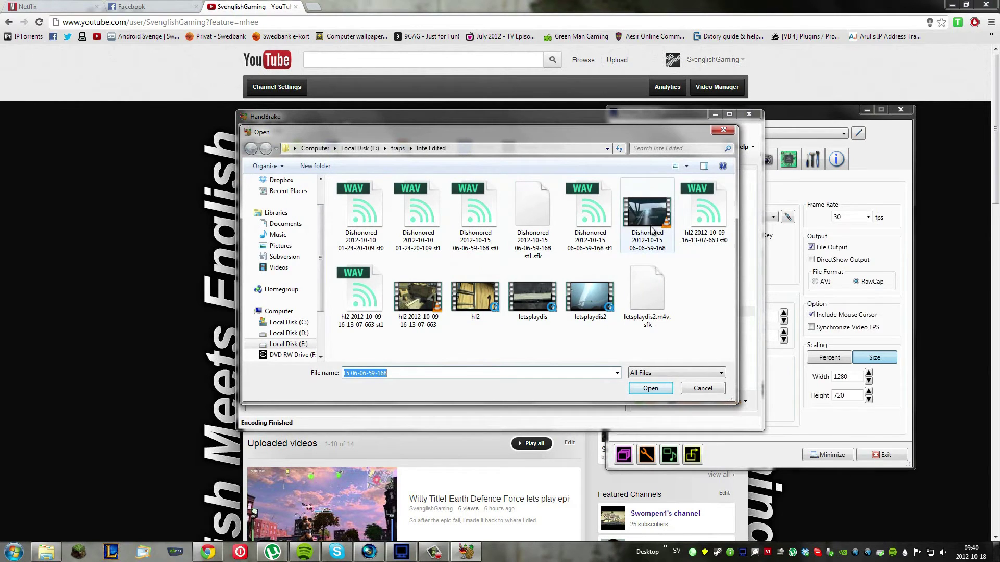
{"action": "double_click", "coordinate": [635, 205]}
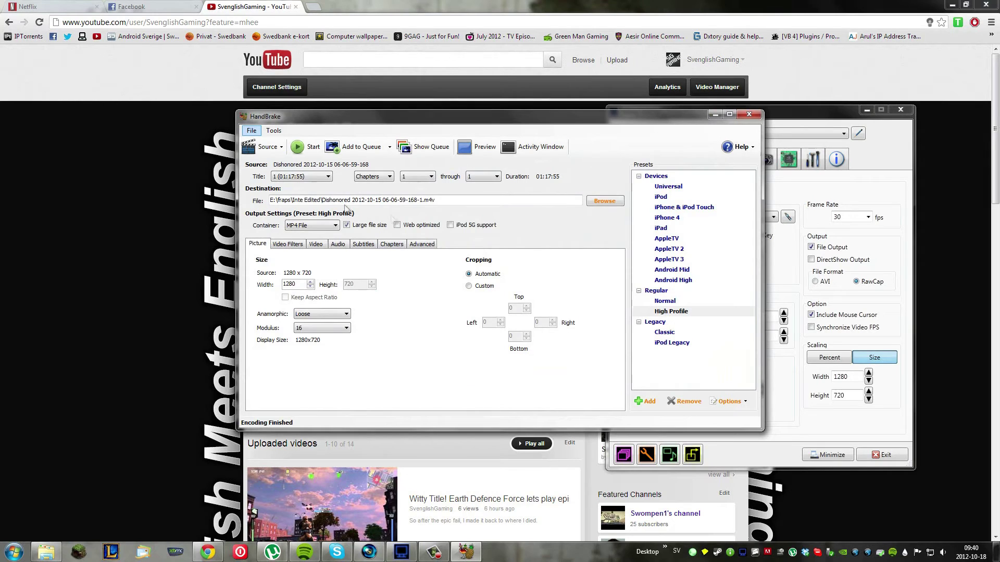
{"action": "left_click", "coordinate": [615, 205]}
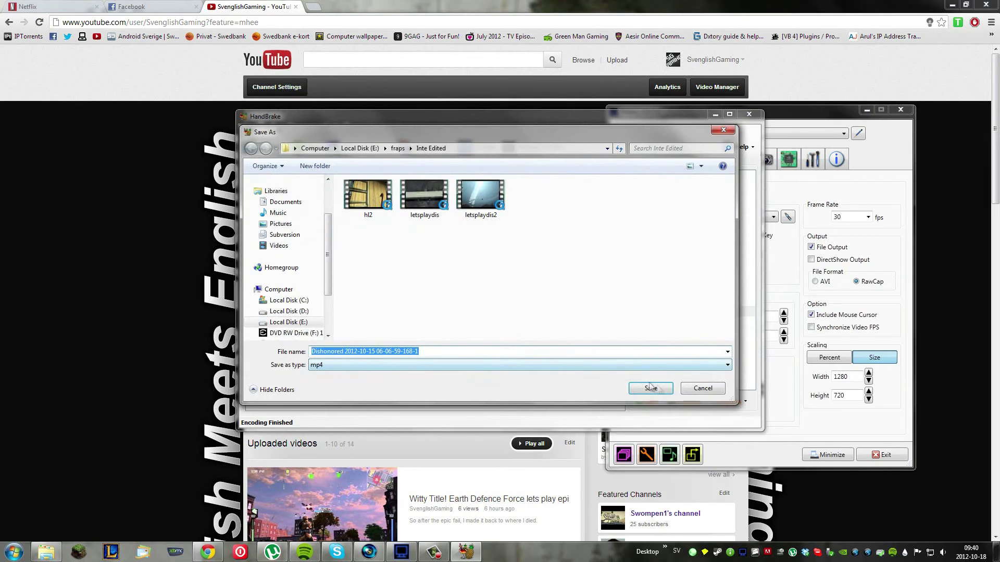
{"action": "left_click", "coordinate": [702, 389]}
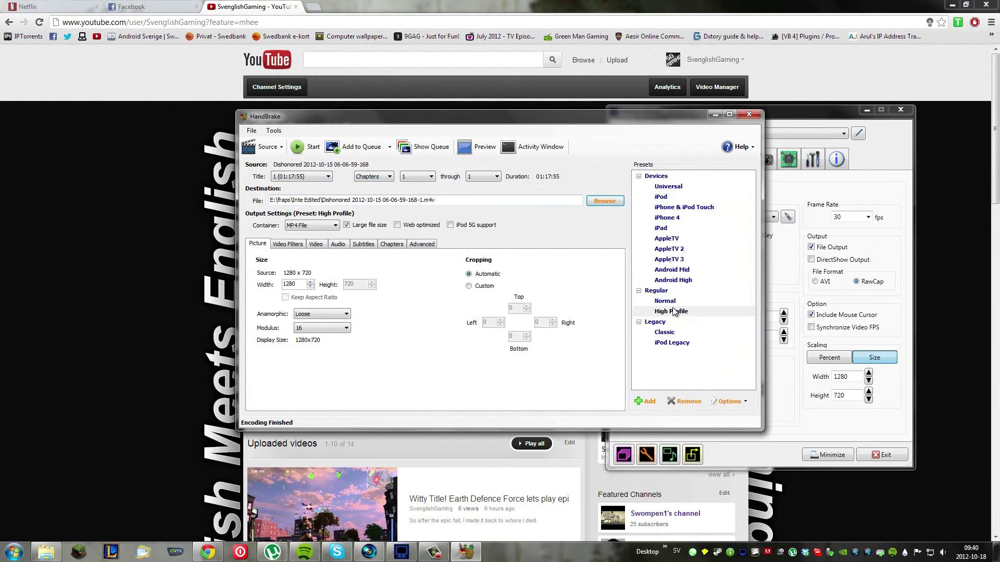
Keep MP4 File as the container, then restore the Vegas Pro 11.0 project window
{"action": "left_click", "coordinate": [308, 226]}
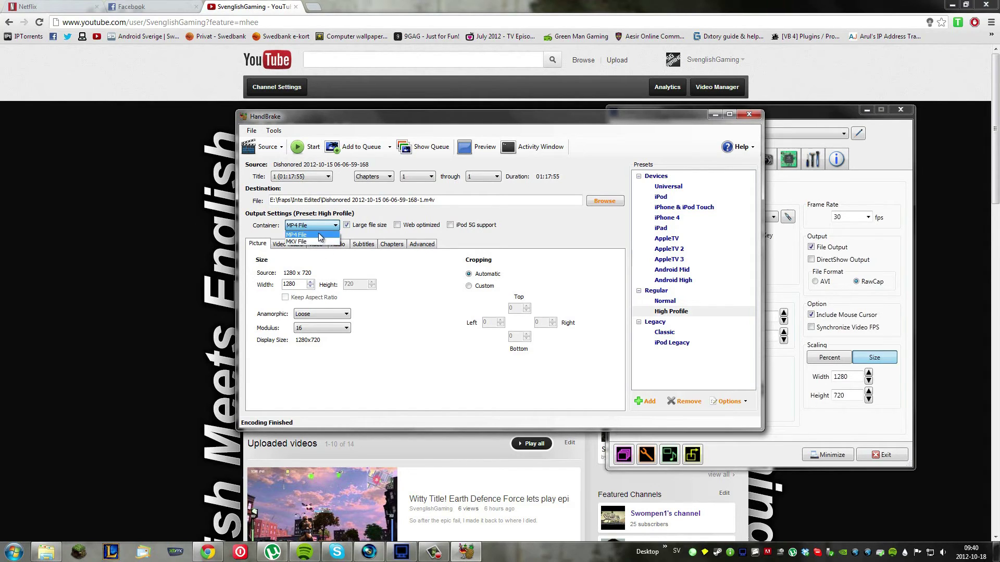
{"action": "left_click", "coordinate": [318, 234]}
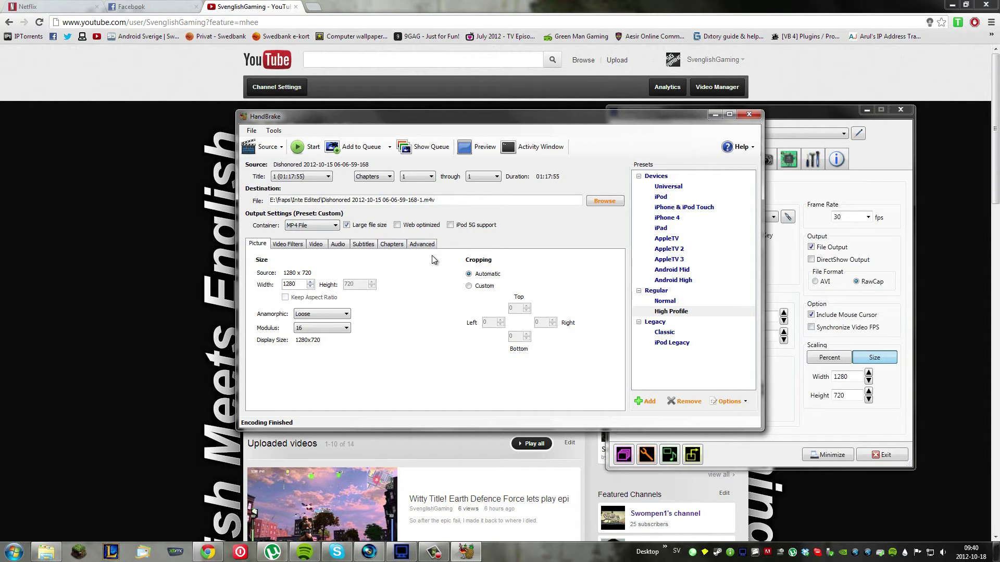
{"action": "left_click", "coordinate": [433, 552]}
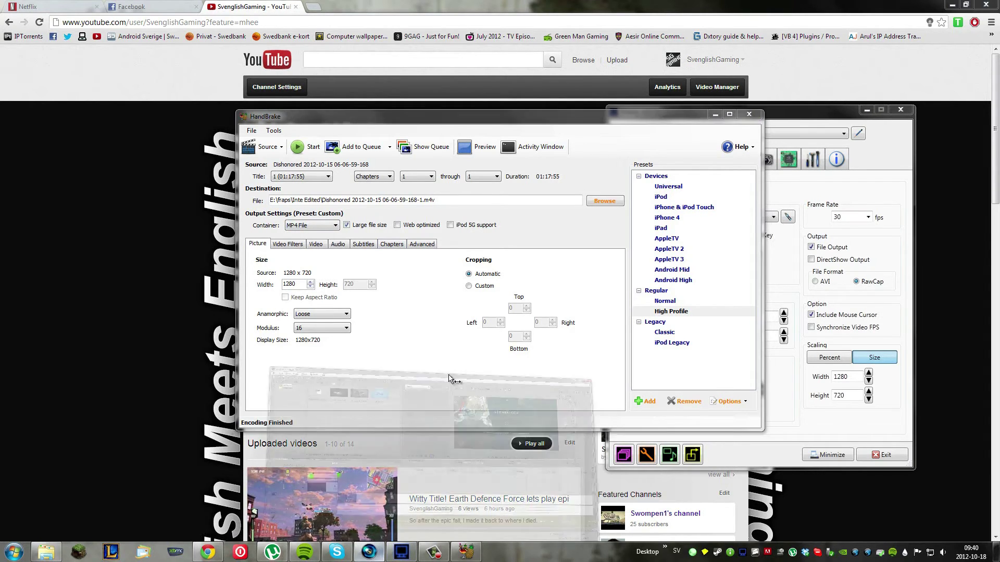
Turn on Ignore Event Grouping, move the cursor to the start of the track 4 gameplay clip, and zoom out
{"action": "left_click", "coordinate": [310, 32]}
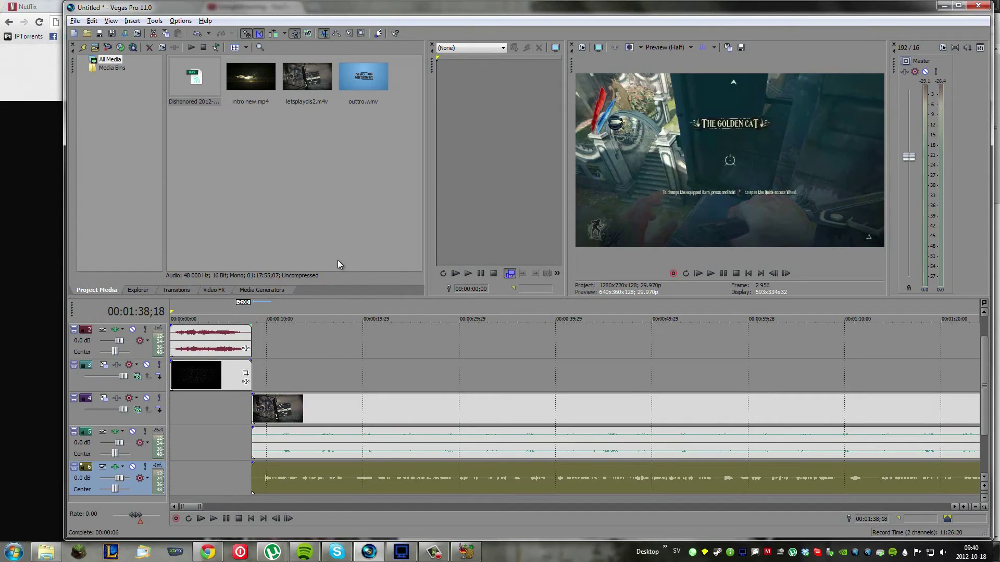
{"action": "left_click", "coordinate": [316, 442]}
{"action": "left_click", "coordinate": [401, 430]}
{"action": "left_click", "coordinate": [307, 420]}
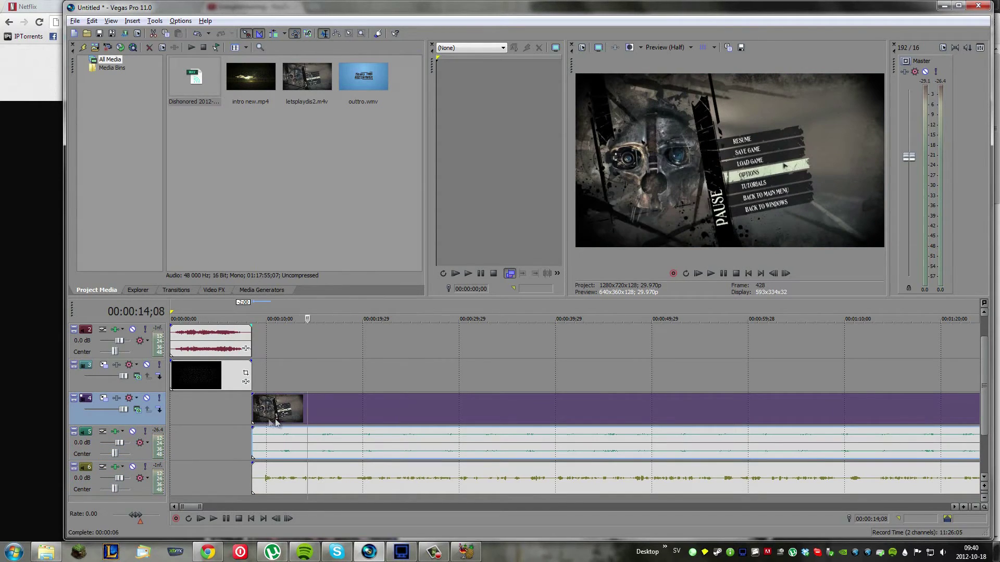
{"action": "left_click", "coordinate": [267, 420]}
{"action": "left_click", "coordinate": [264, 416]}
{"action": "left_click", "coordinate": [253, 414]}
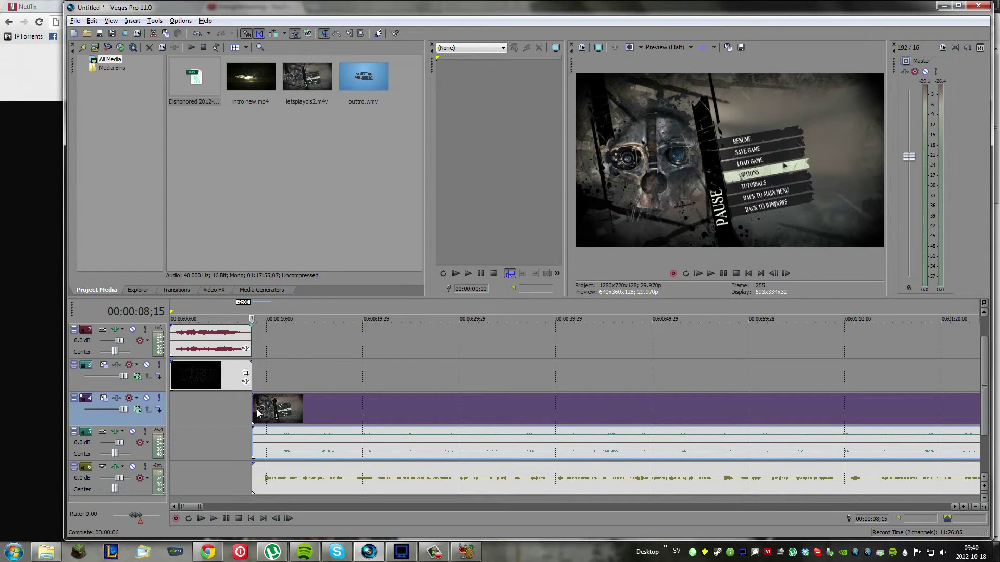
{"action": "scroll", "coordinate": [407, 442], "scroll_direction": "down", "scroll_amount": 5}
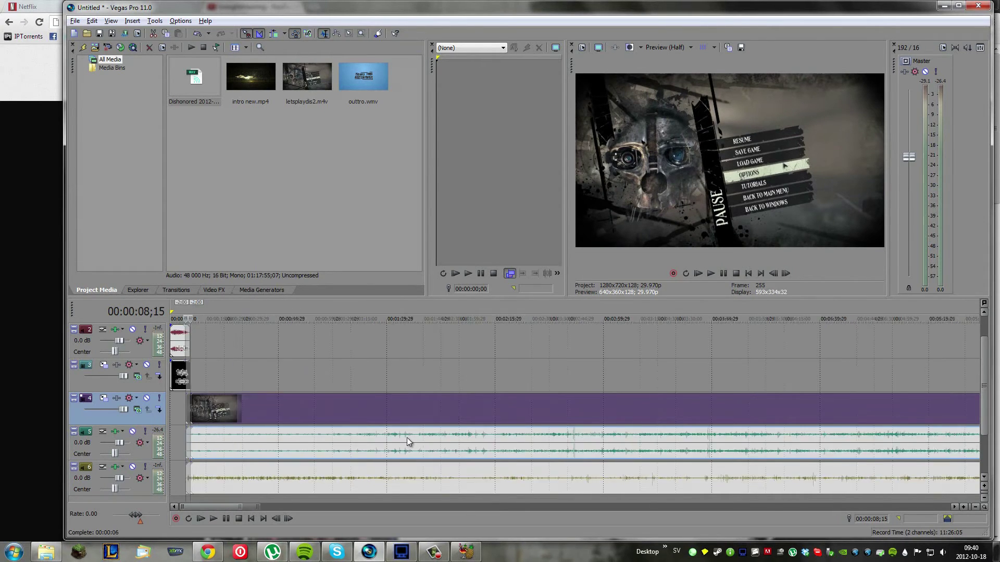
{"action": "scroll", "coordinate": [408, 441], "scroll_direction": "down", "scroll_amount": 8}
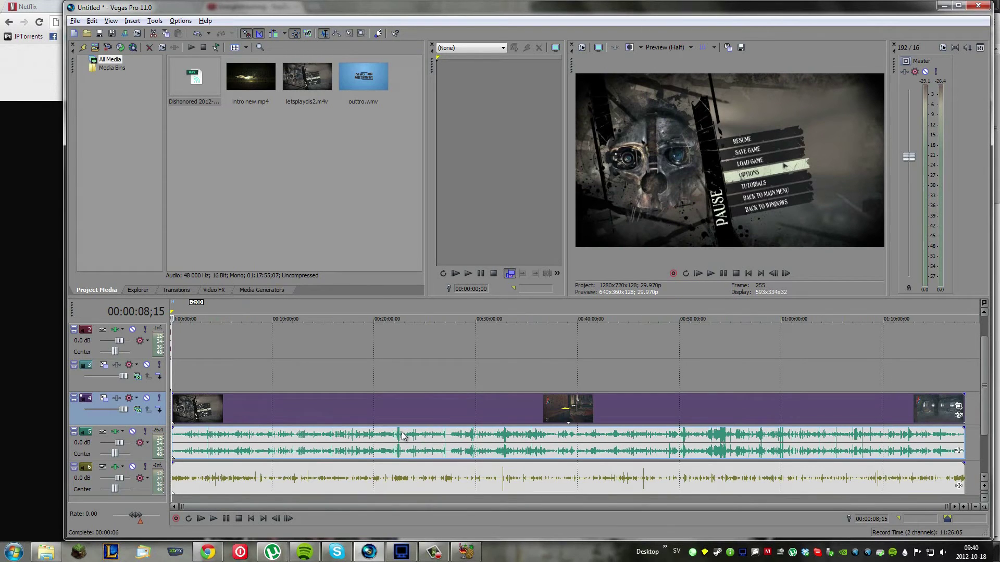
Split the gameplay video and audio about half a minute in, then overlap the right part for a crossfade
{"action": "scroll", "coordinate": [395, 414], "scroll_direction": "up", "scroll_amount": 12}
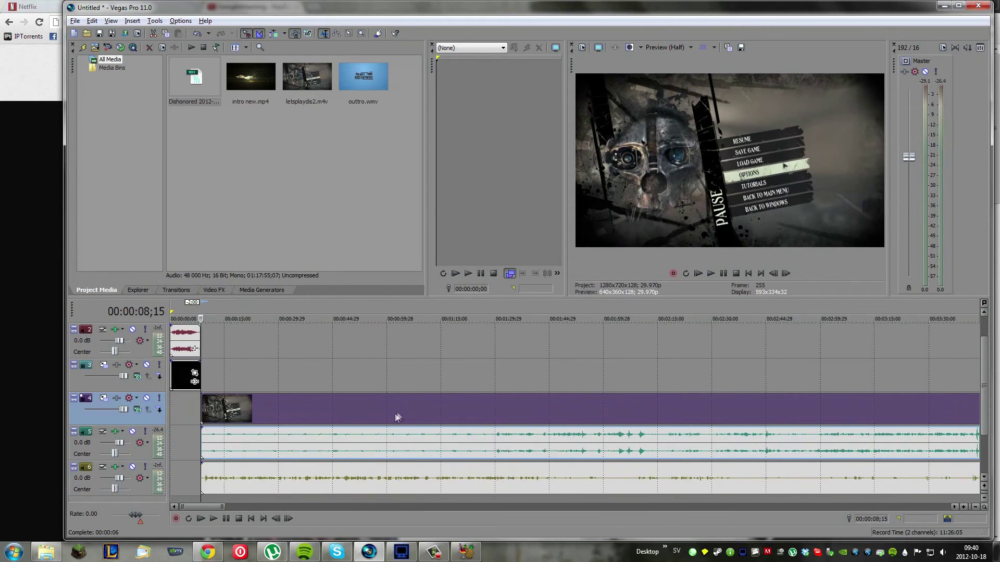
{"action": "scroll", "coordinate": [409, 403], "scroll_direction": "down", "scroll_amount": 5}
{"action": "left_click_drag", "start_coordinate": [421, 408], "coordinate": [888, 420]}
{"action": "left_click", "coordinate": [494, 435]}
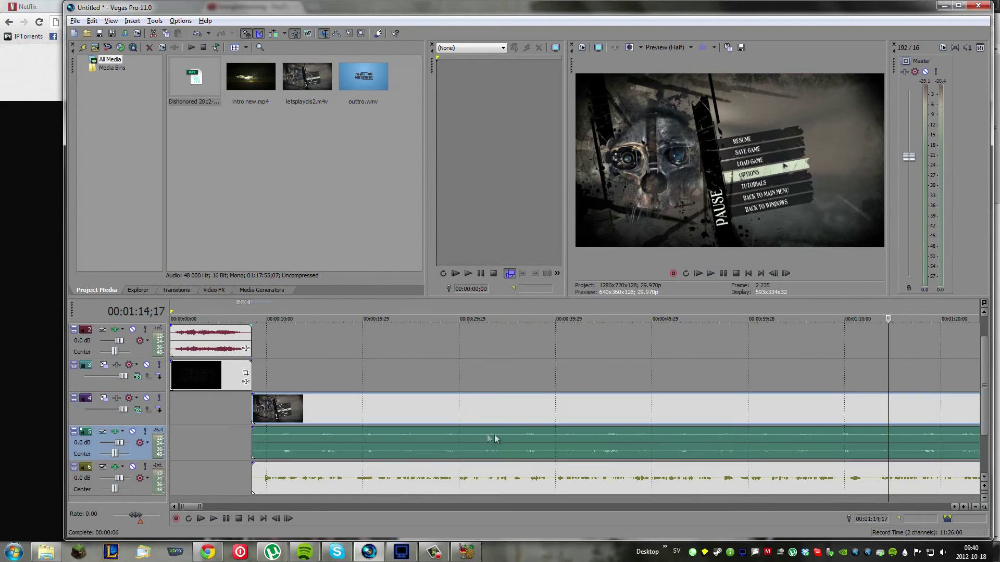
{"action": "left_click", "coordinate": [531, 420], "text": "ctrl"}
{"action": "key", "text": "s"}
{"action": "left_click_drag", "start_coordinate": [636, 417], "coordinate": [620, 417]}
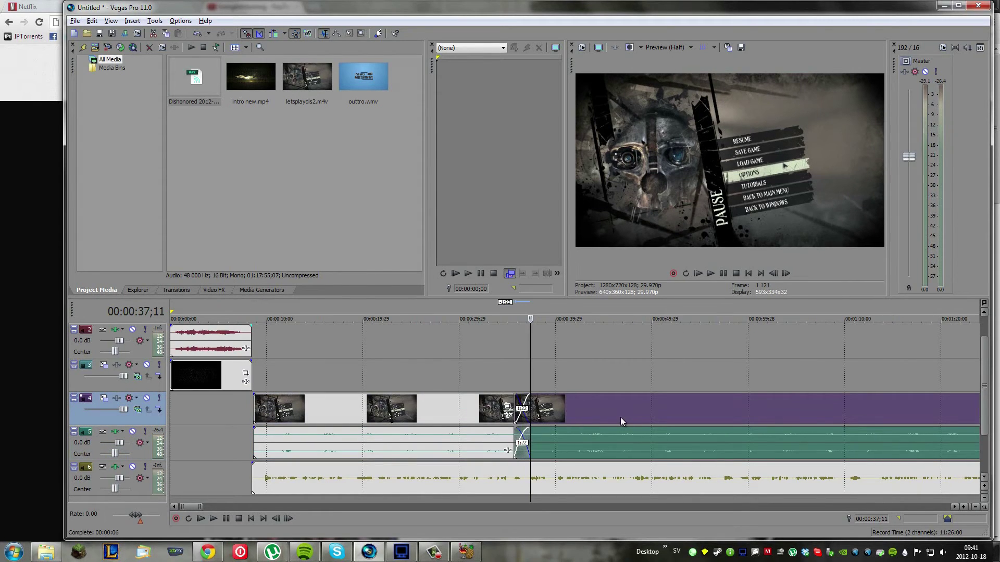
Mute the audio on track 6
{"action": "left_click", "coordinate": [495, 414]}
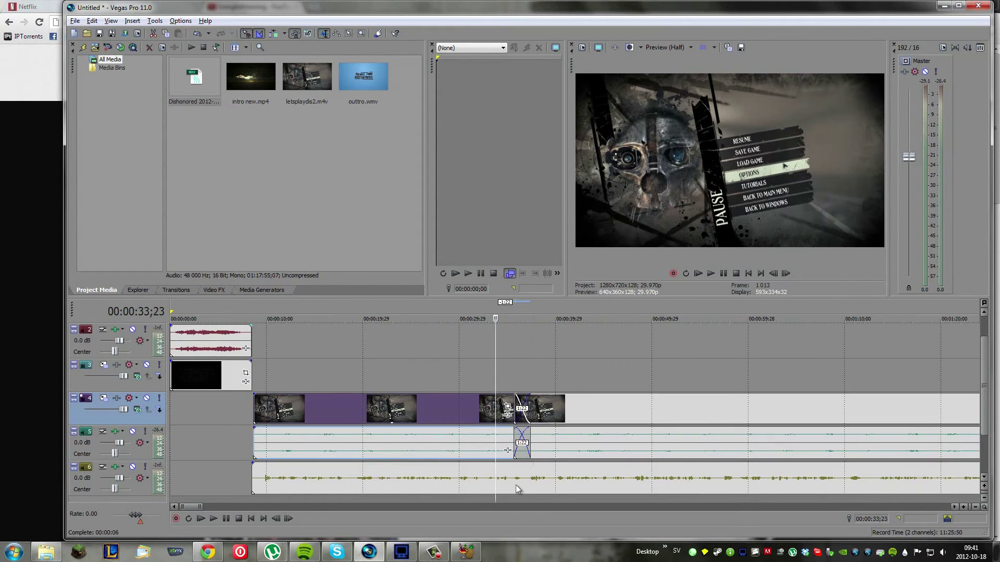
{"action": "left_click", "coordinate": [516, 486]}
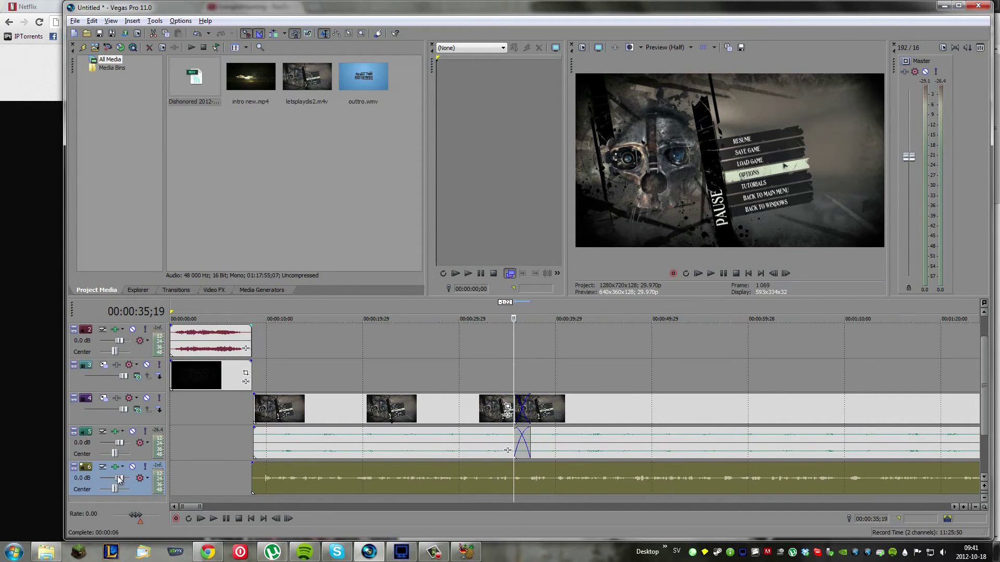
{"action": "left_click", "coordinate": [133, 467]}
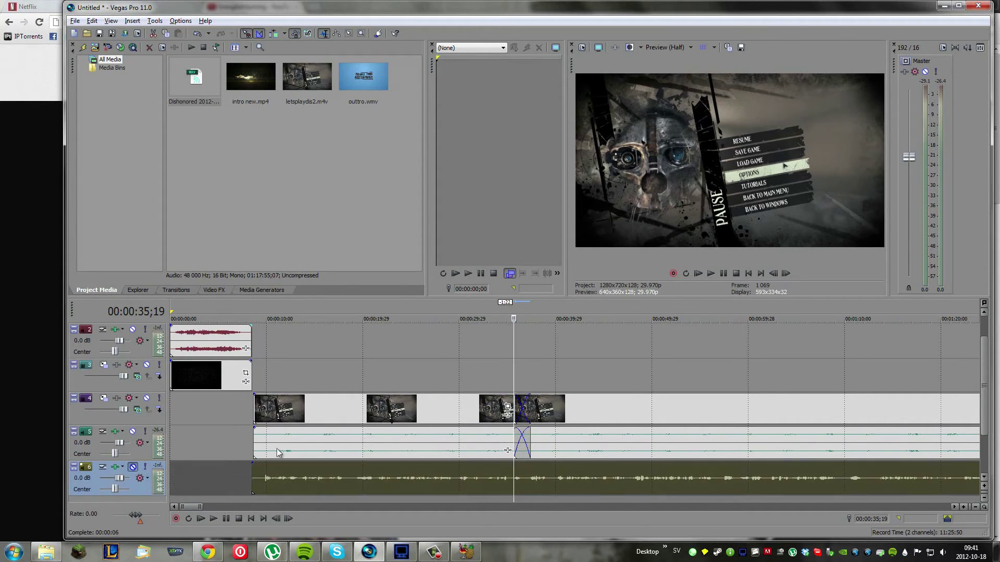
Preview the crossfade, then adjust the two parts so they simply touch
{"action": "left_click", "coordinate": [255, 442]}
{"action": "key", "text": "space"}
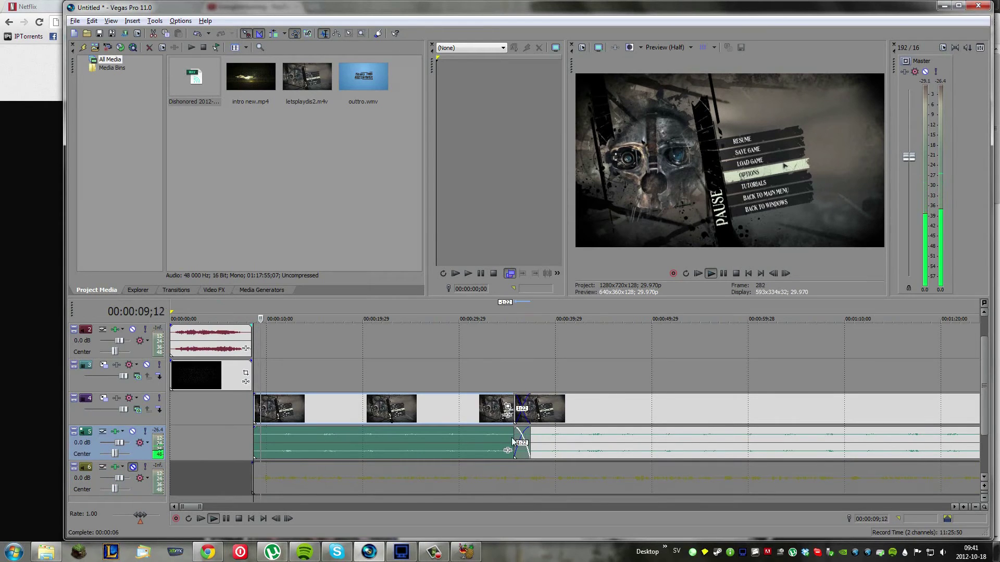
{"action": "left_click", "coordinate": [485, 441]}
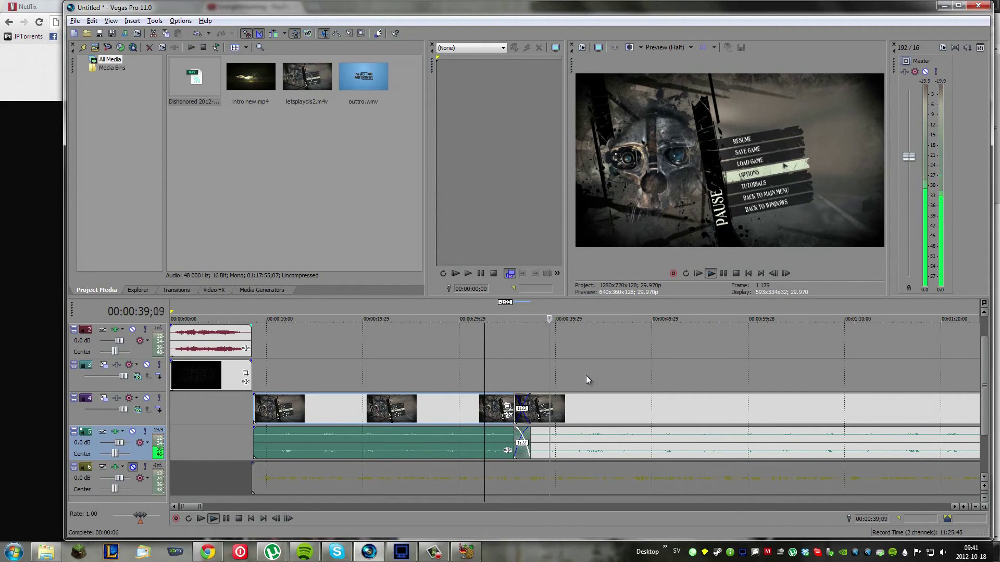
{"action": "key", "text": "space"}
{"action": "left_click_drag", "start_coordinate": [575, 412], "coordinate": [603, 409]}
{"action": "key", "text": "space"}
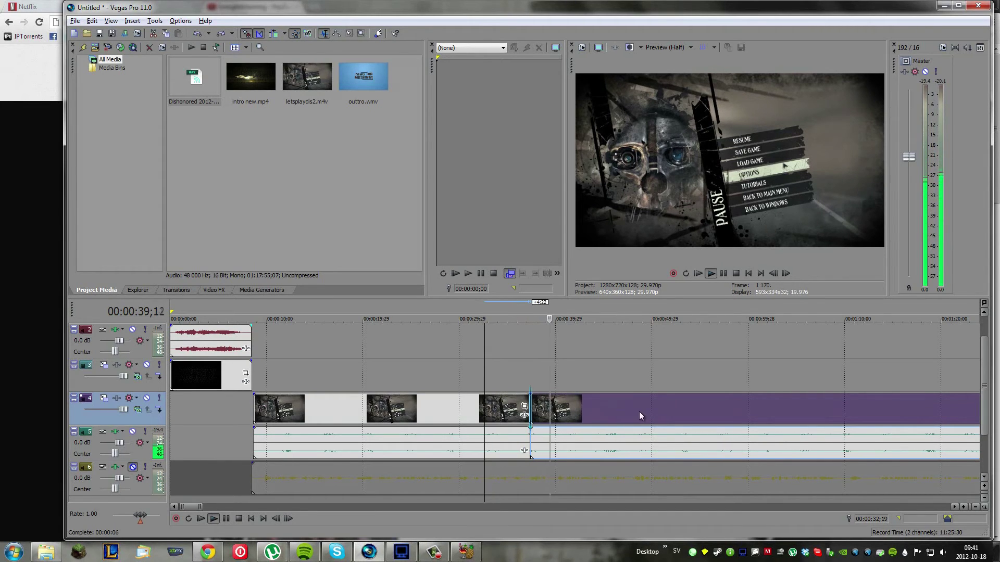
{"action": "key", "text": "ctrl+z"}
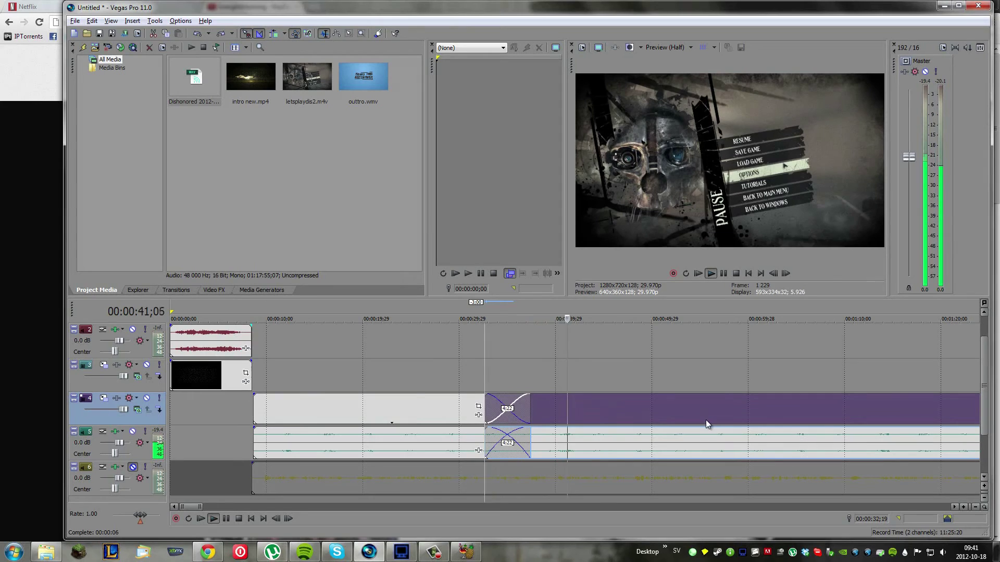
{"action": "key", "text": "ctrl+y"}
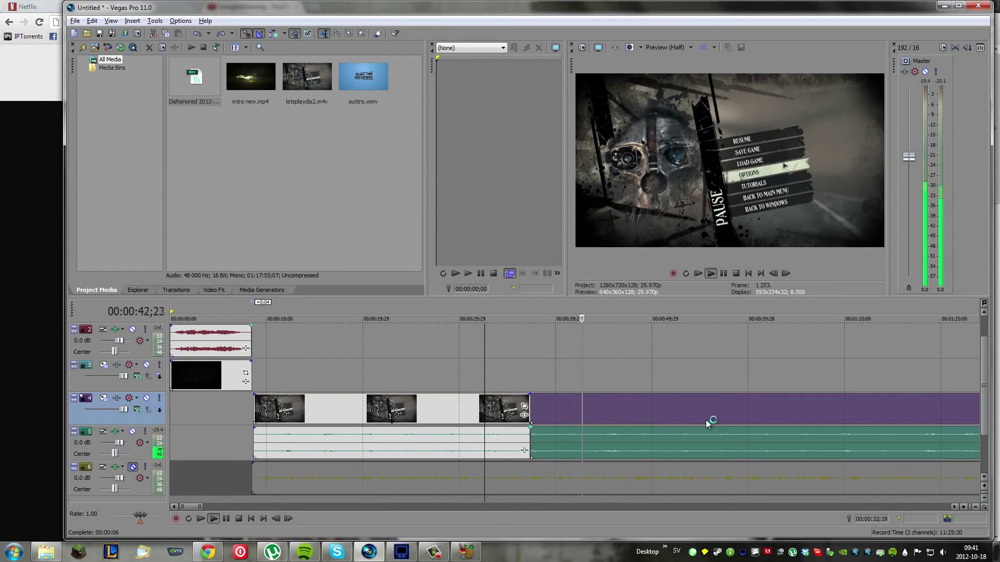
{"action": "left_click", "coordinate": [689, 420]}
Split the gameplay clip near 5:46 and overlap the right part for a crossfade
{"action": "scroll", "coordinate": [749, 423], "scroll_direction": "down", "scroll_amount": 5}
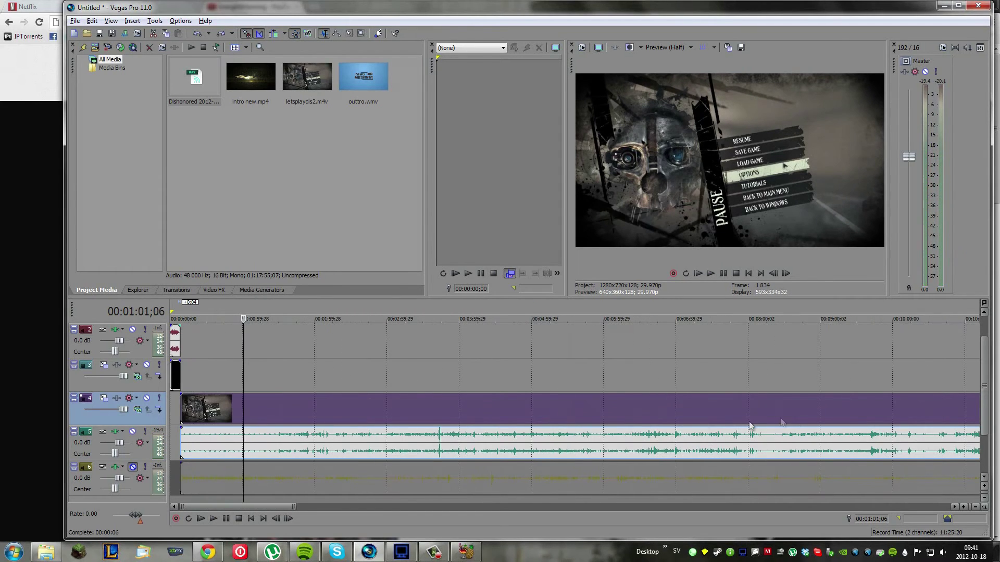
{"action": "left_click", "coordinate": [626, 408]}
{"action": "left_click", "coordinate": [586, 408]}
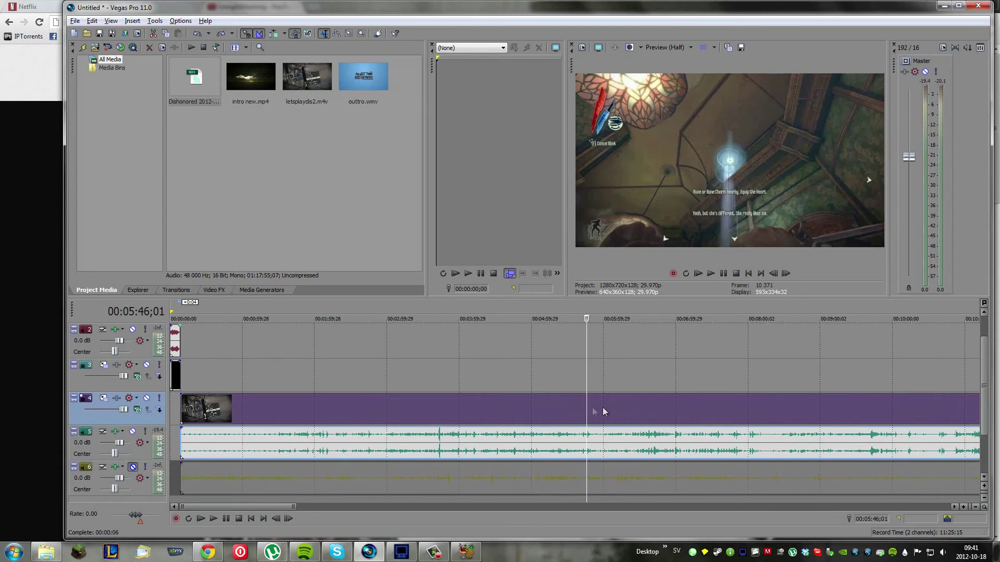
{"action": "key", "text": "s"}
{"action": "left_click_drag", "start_coordinate": [680, 409], "coordinate": [671, 411]}
Play back the second crossfade, then undo it so the pieces simply touch
{"action": "key", "text": "space"}
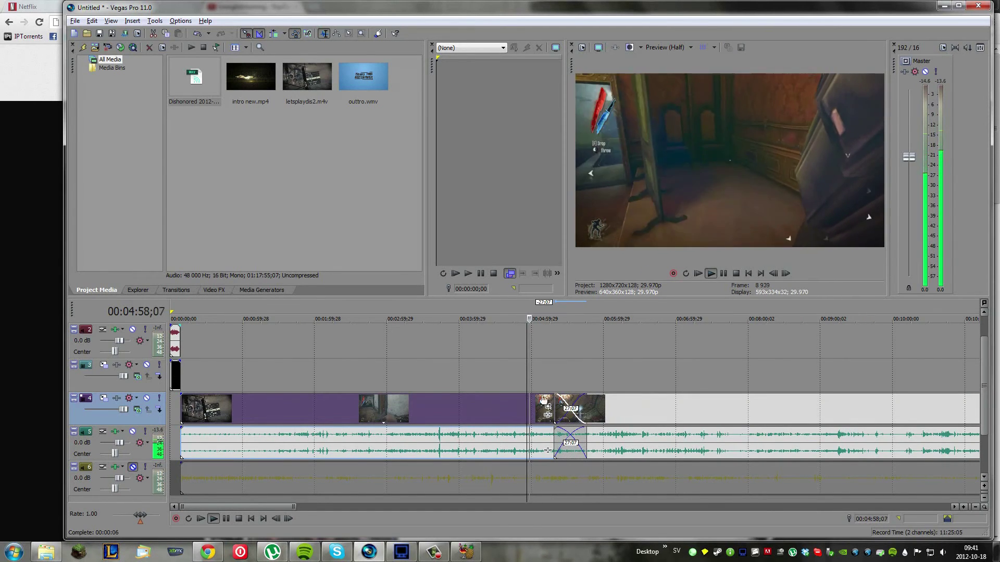
{"action": "scroll", "coordinate": [543, 400], "scroll_direction": "up", "scroll_amount": 3}
{"action": "left_click", "coordinate": [624, 401]}
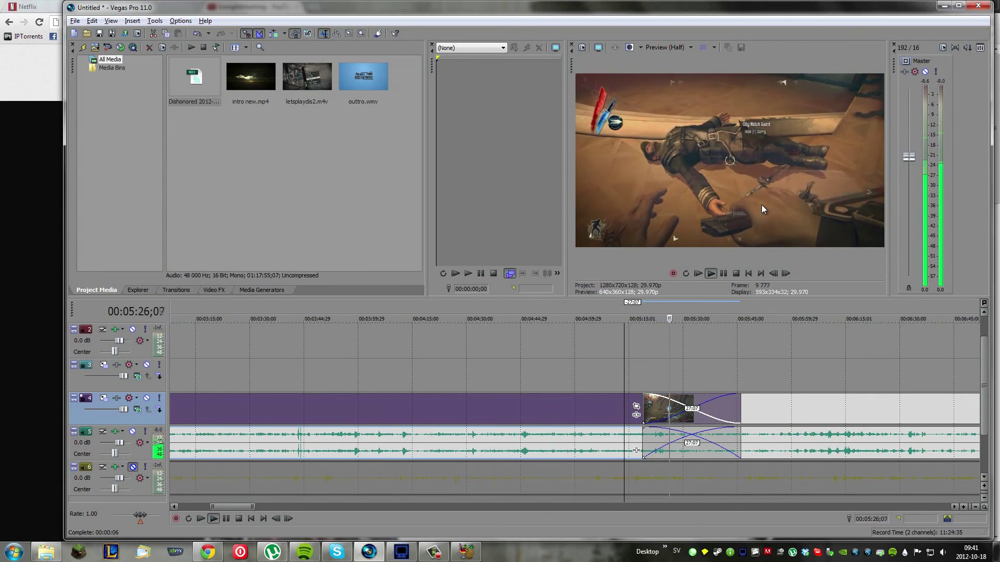
{"action": "left_click_drag", "start_coordinate": [765, 400], "coordinate": [811, 411]}
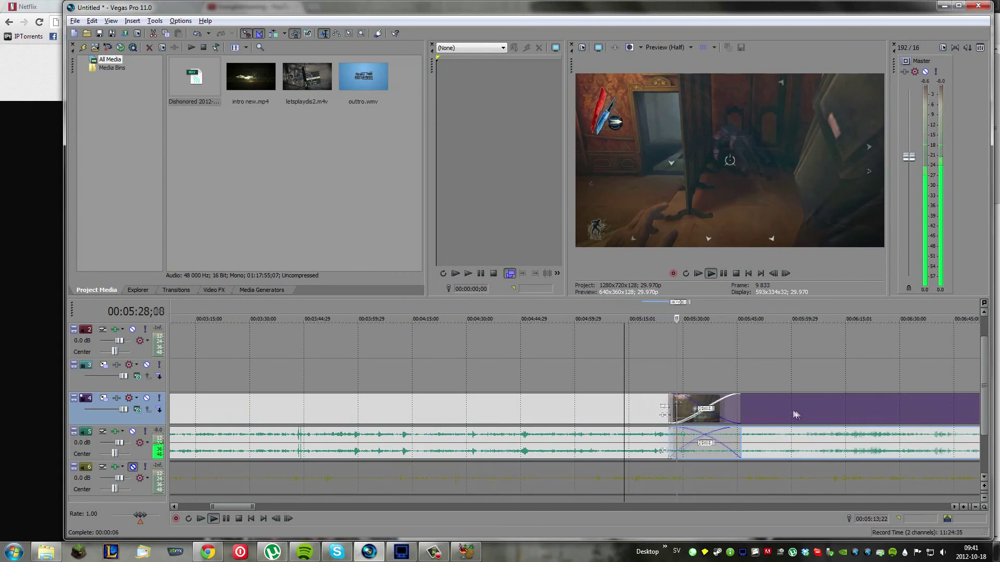
{"action": "left_click", "coordinate": [730, 400]}
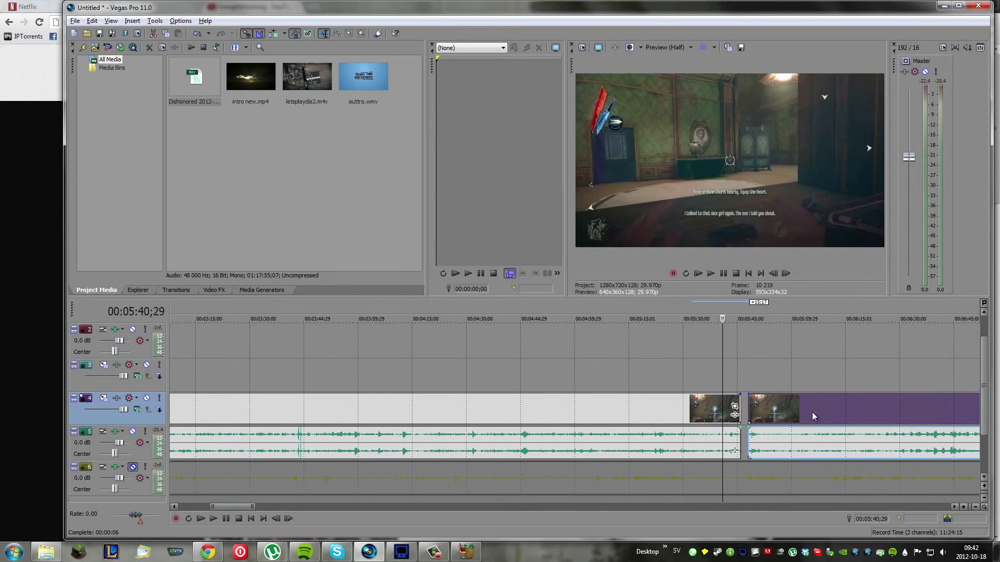
{"action": "key", "text": "ctrl+z"}
{"action": "key", "text": "ctrl+z"}
{"action": "key", "text": "ctrl+z"}
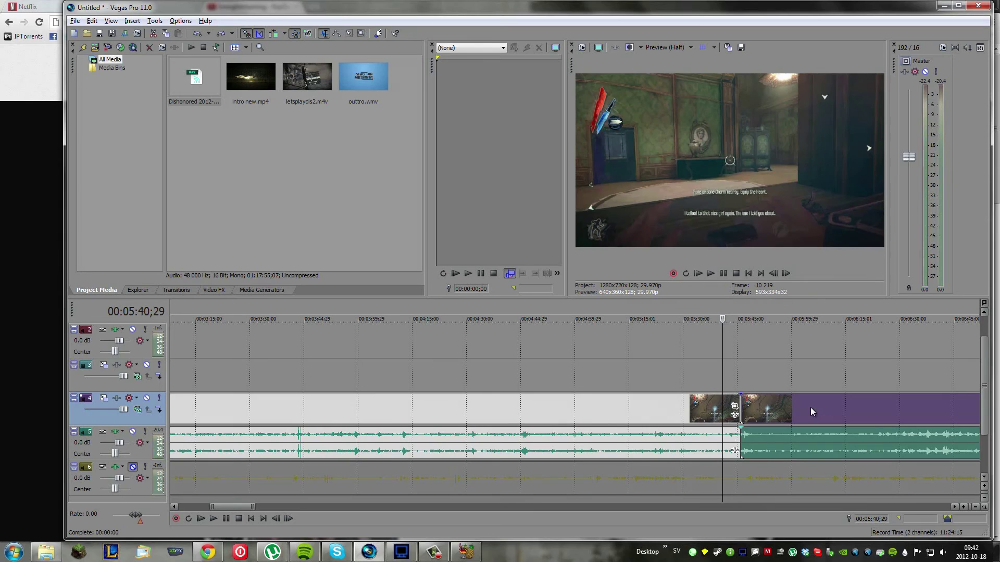
{"action": "left_click", "coordinate": [810, 407]}
{"action": "scroll", "coordinate": [786, 405], "scroll_direction": "down", "scroll_amount": 10}
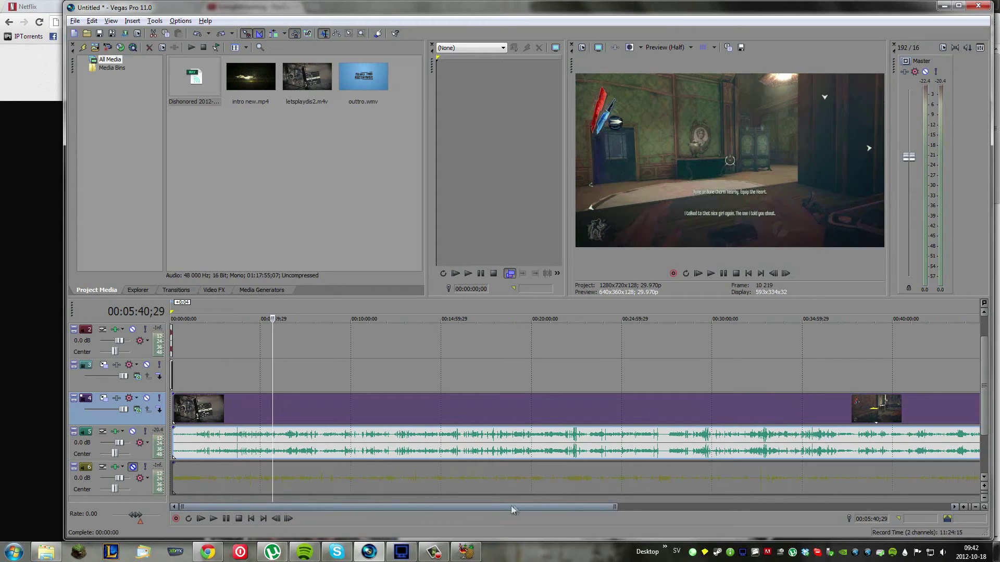
{"action": "scroll", "coordinate": [469, 458], "scroll_direction": "up", "scroll_amount": 8}
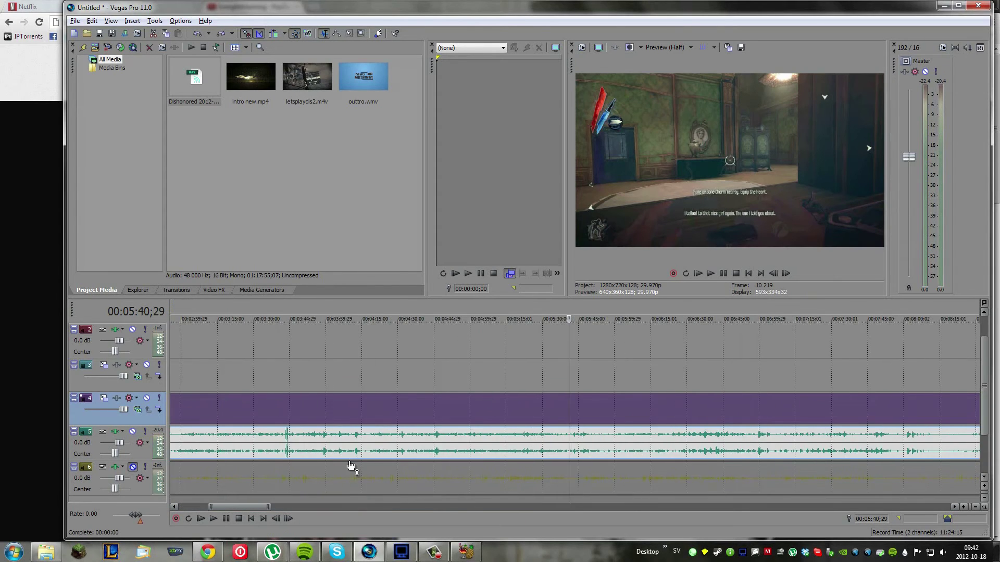
{"action": "scroll", "coordinate": [352, 465], "scroll_direction": "down", "scroll_amount": 10}
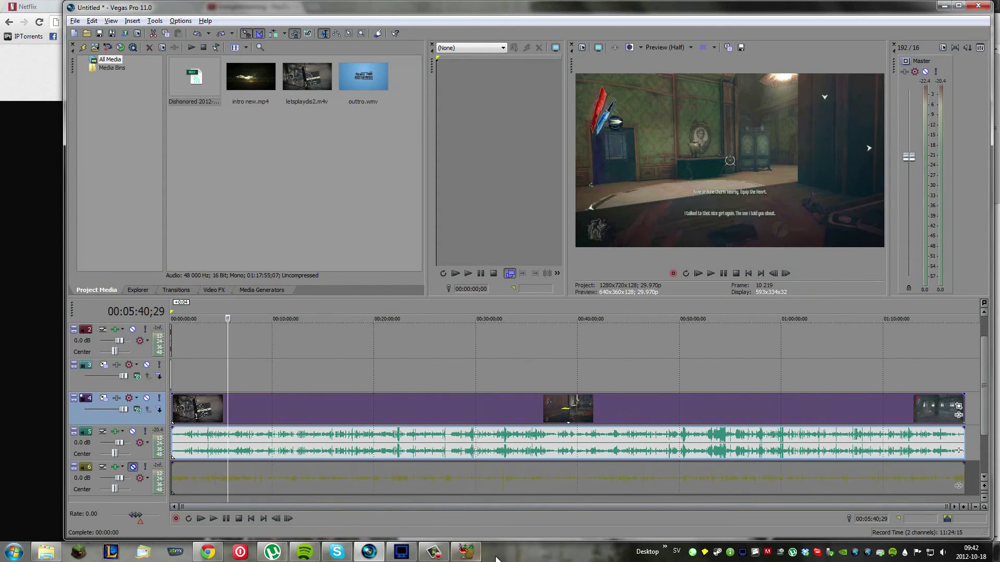
{"action": "left_click", "coordinate": [466, 551]}
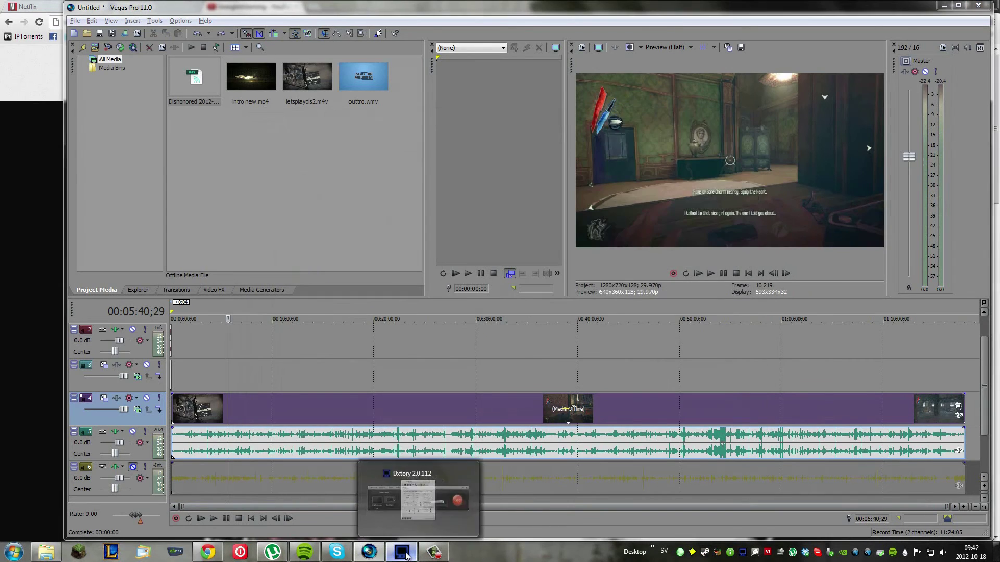
{"action": "left_click", "coordinate": [405, 556]}
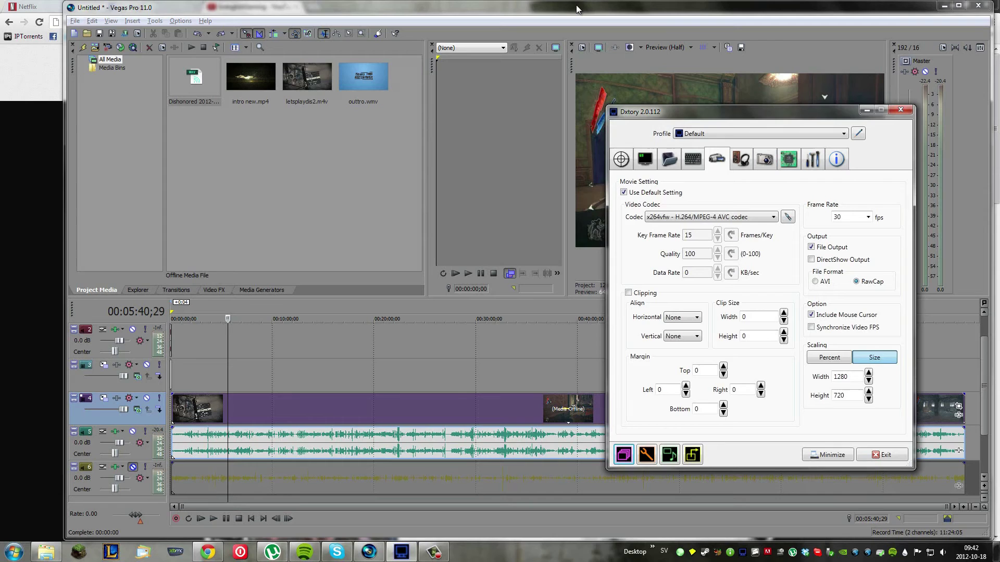
{"action": "left_click", "coordinate": [538, 9]}
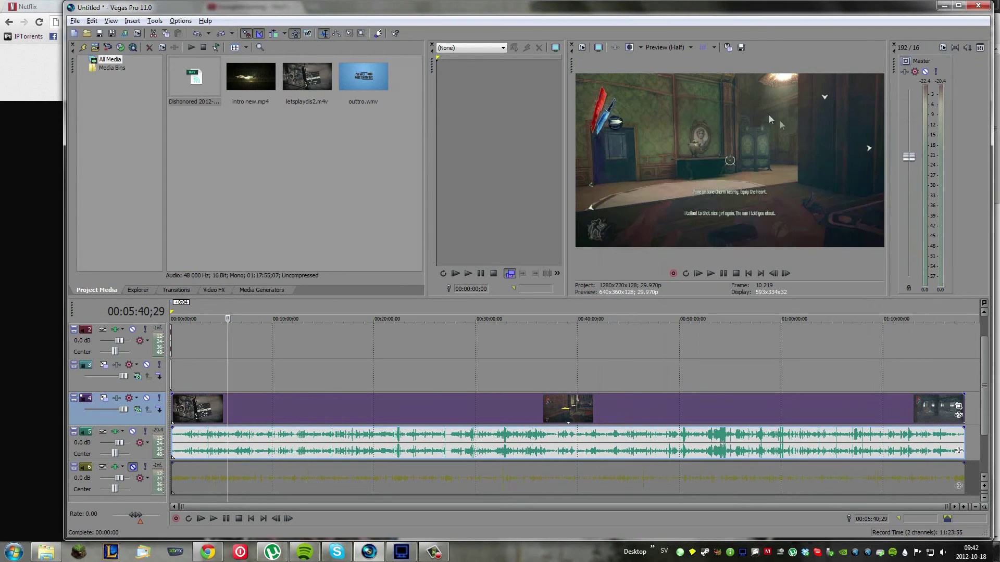
Minimize Vegas Pro to reveal the YouTube channel, nudge the Dxtory window right, and bring up HandBrake
{"action": "left_click", "coordinate": [943, 7]}
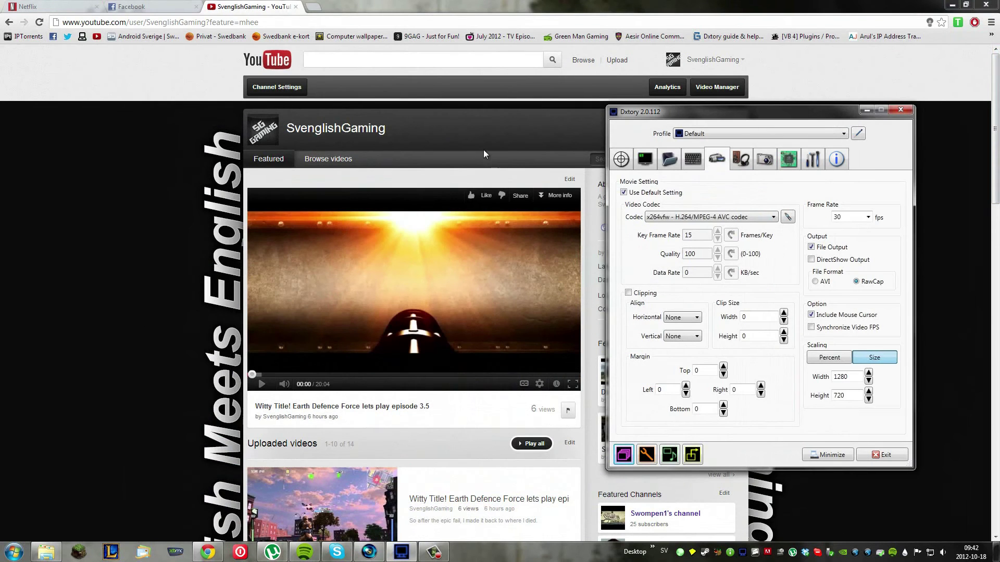
{"action": "left_click_drag", "start_coordinate": [663, 120], "coordinate": [662, 119]}
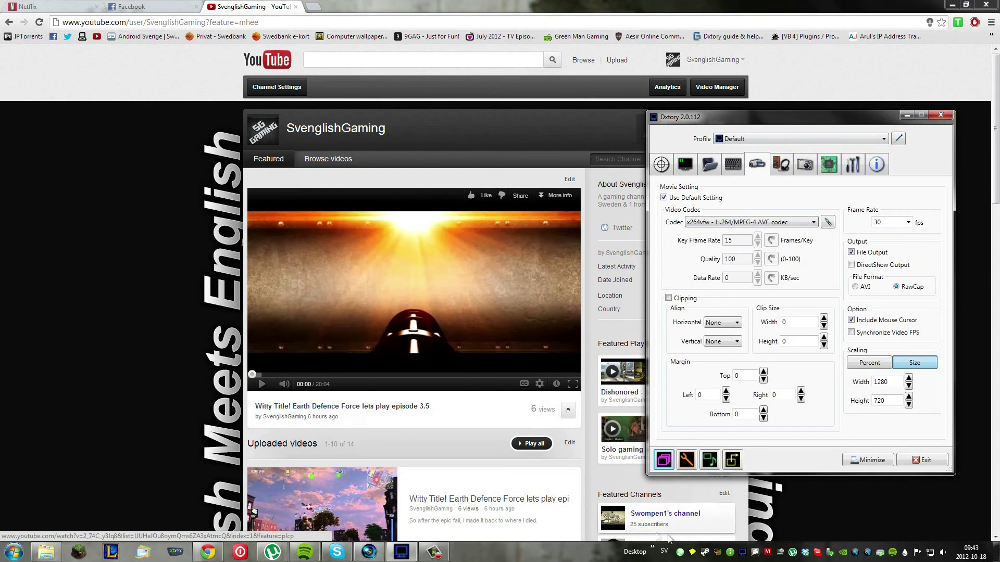
{"action": "double_click", "coordinate": [720, 552]}
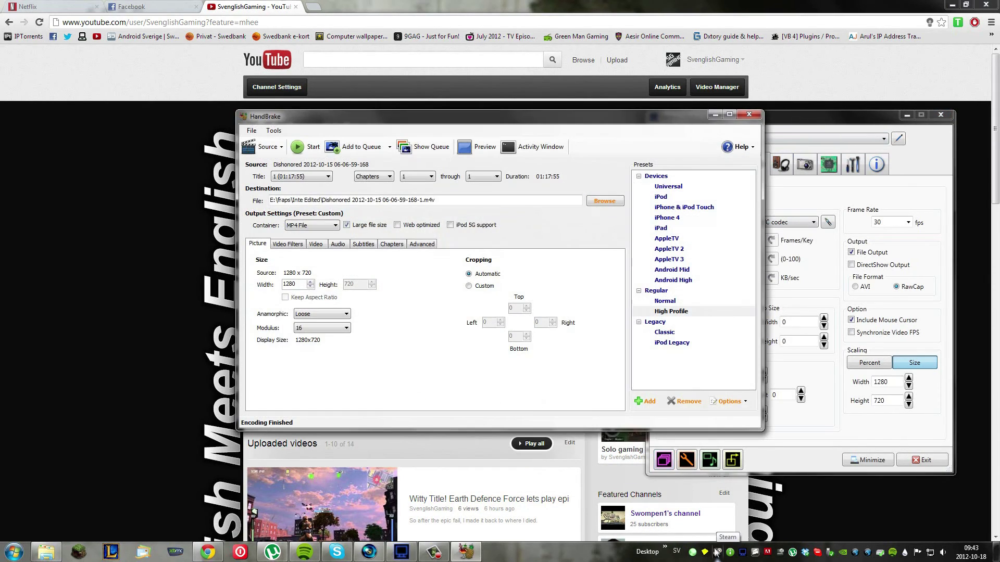
Bring the Dxtory window in front of HandBrake
{"action": "left_click", "coordinate": [926, 224]}
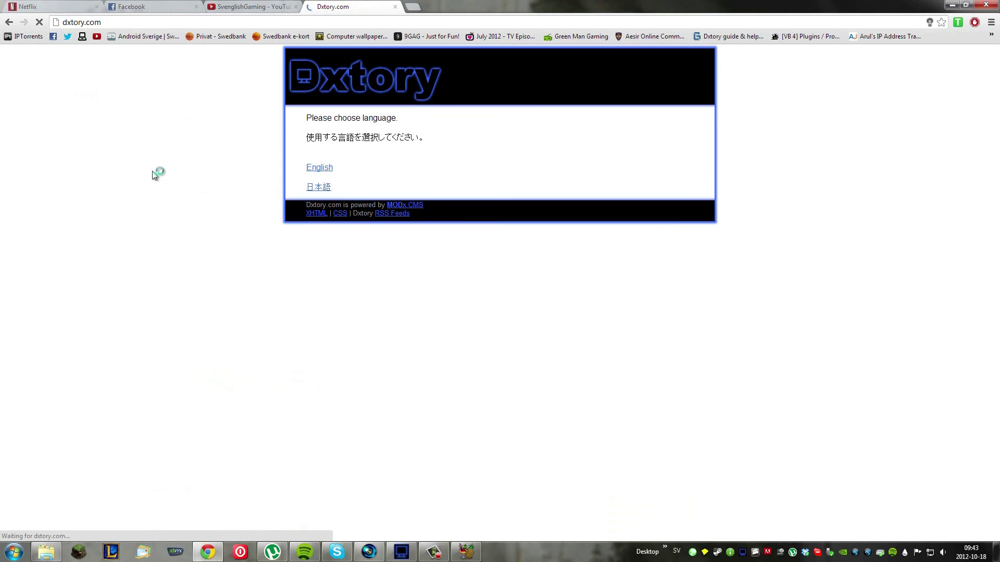
View the Download and licence purchase pages on dxtory.com, then go back to the Download page
{"action": "left_click", "coordinate": [421, 116]}
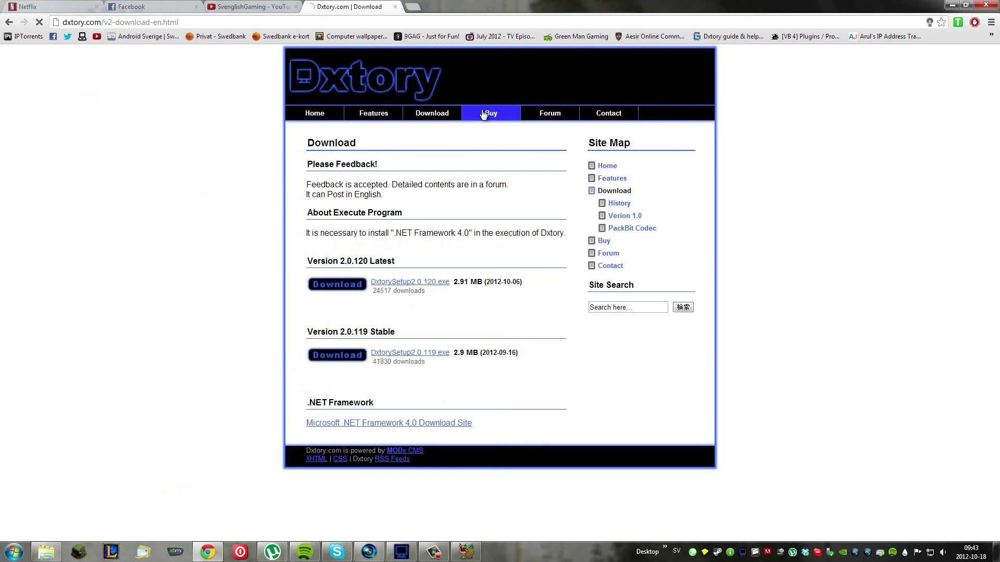
{"action": "left_click", "coordinate": [472, 121]}
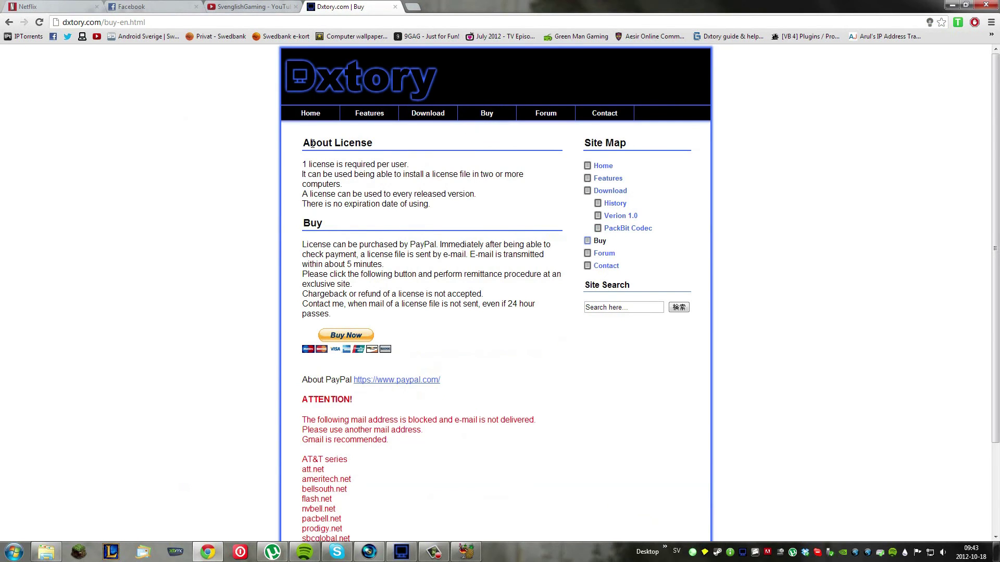
{"action": "scroll", "coordinate": [285, 133], "scroll_direction": "down", "scroll_amount": 3}
{"action": "key", "text": "BackSpace"}
{"action": "left_click", "coordinate": [250, 7]}
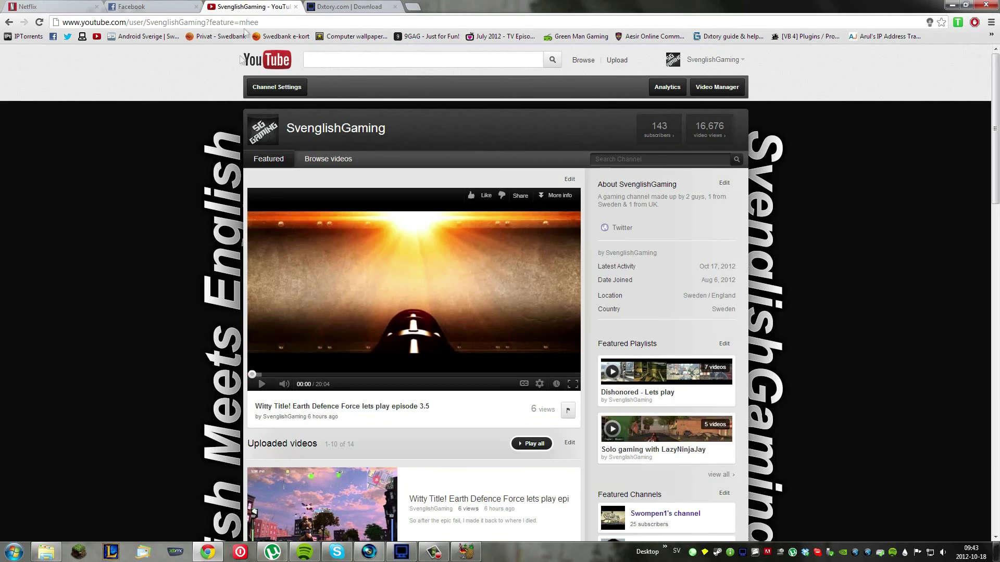
{"action": "left_click", "coordinate": [467, 552]}
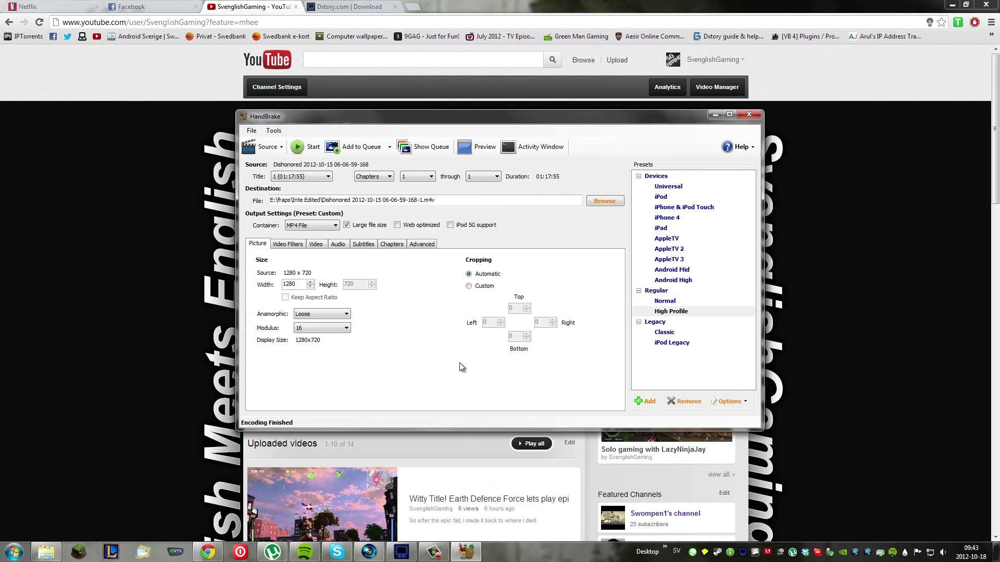
{"action": "left_click", "coordinate": [303, 225]}
{"action": "left_click", "coordinate": [303, 225]}
{"action": "left_click", "coordinate": [167, 213]}
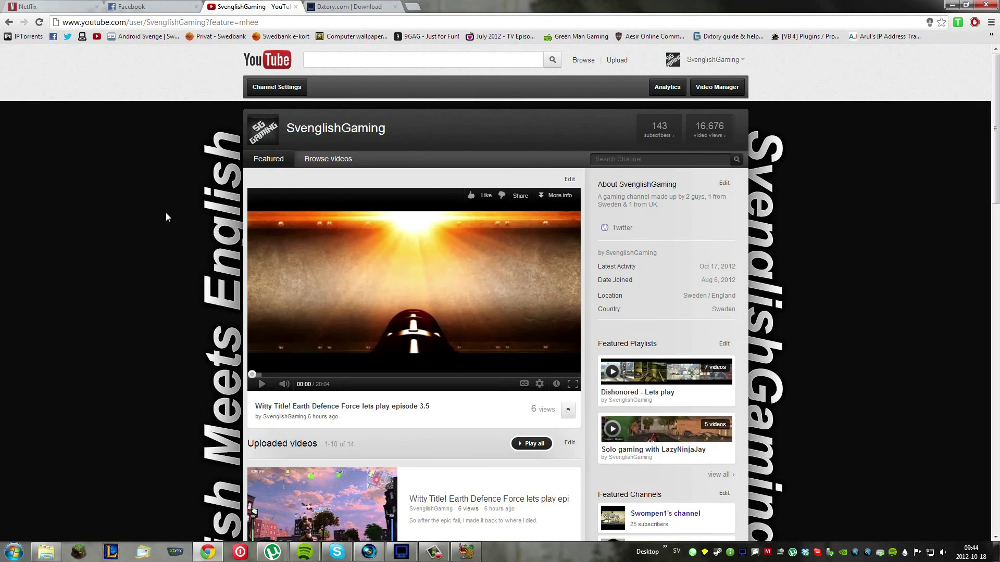